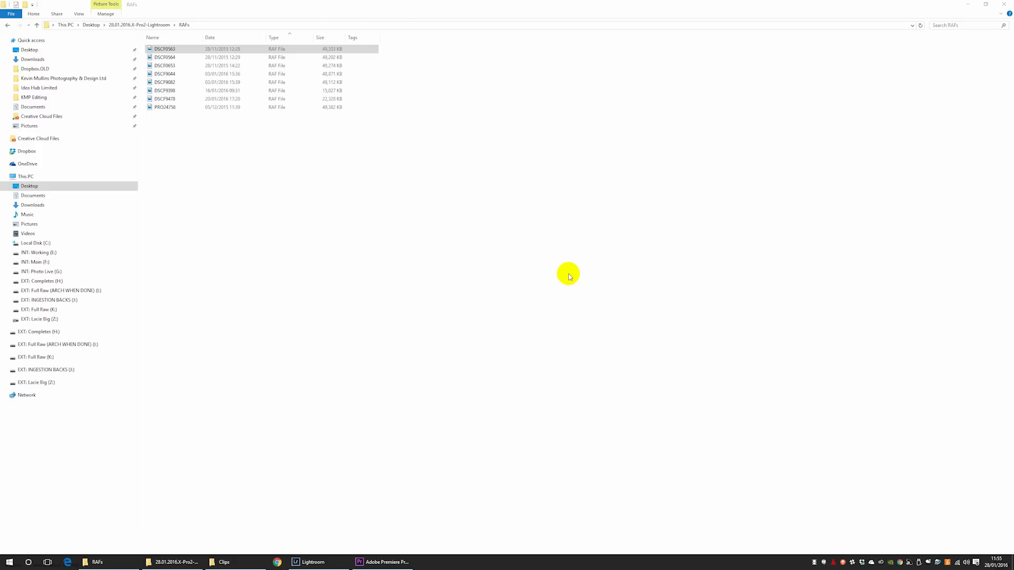
# - Select individual files in the RAFs folder, including DSCF9398 and DSCF9478, to compare their file sizes
pyautogui.click(325, 83)
pyautogui.click(335, 98)
pyautogui.click(335, 91)
pyautogui.click(335, 99)
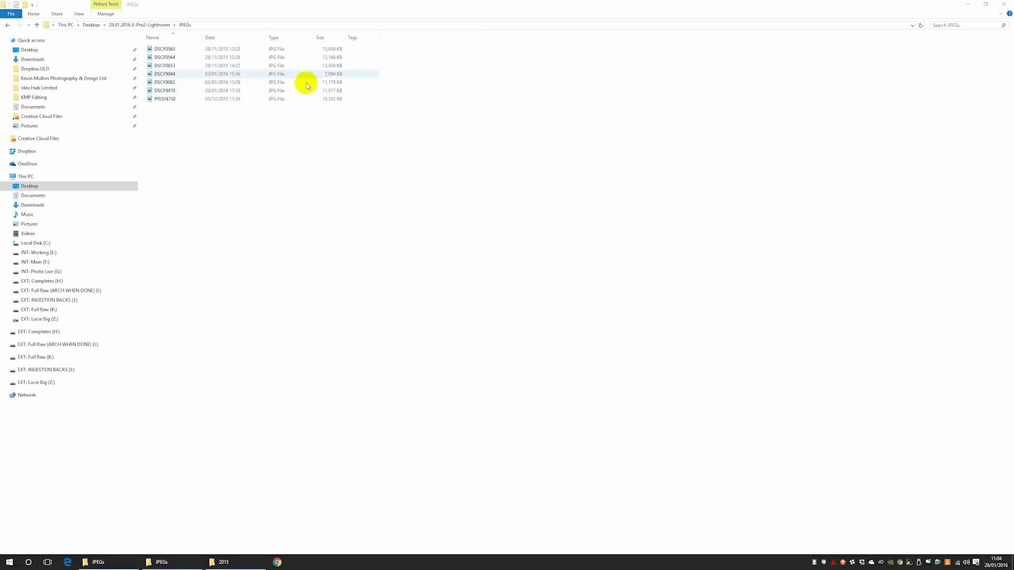
# - Add the Dimensions column to the file list of the JPEGs folder
pyautogui.rightClick(389, 36)
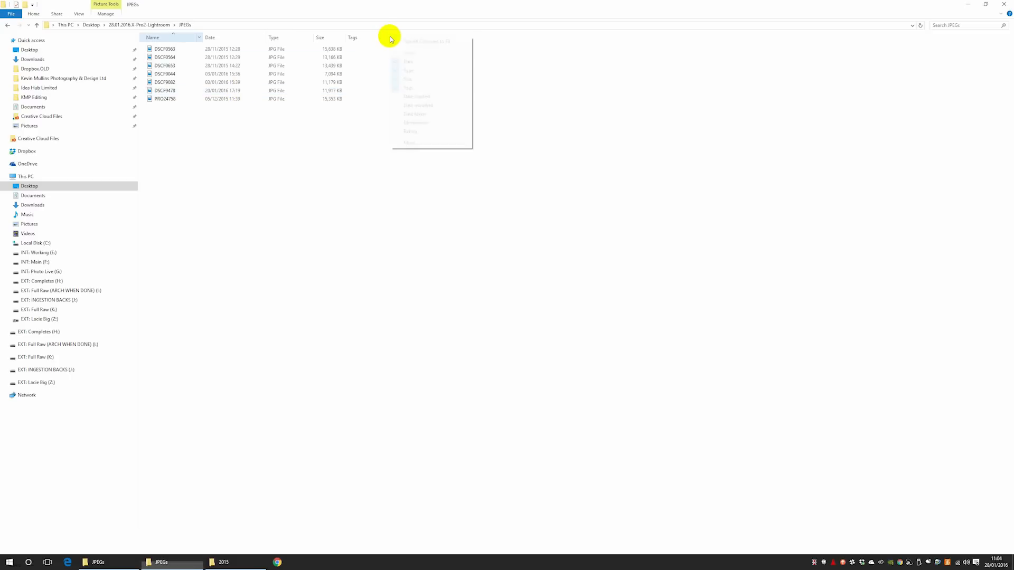
pyautogui.click(436, 122)
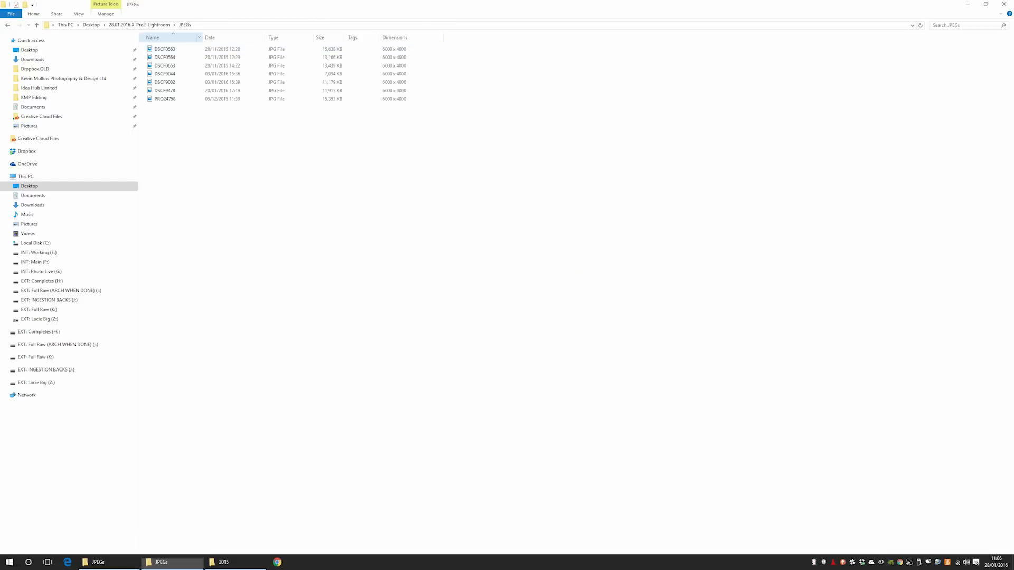
# - Switch to Lightroom and import all checked photos from the 28.01.2016.X-Pro2-Lightroom folder, adding them without moving them
pyautogui.click(568, 277)
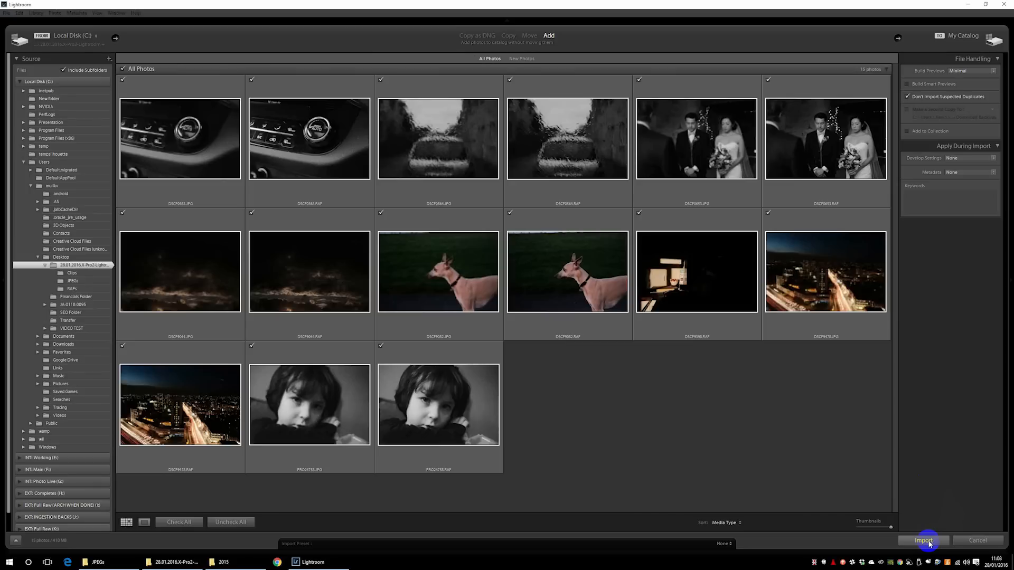
pyautogui.click(924, 540)
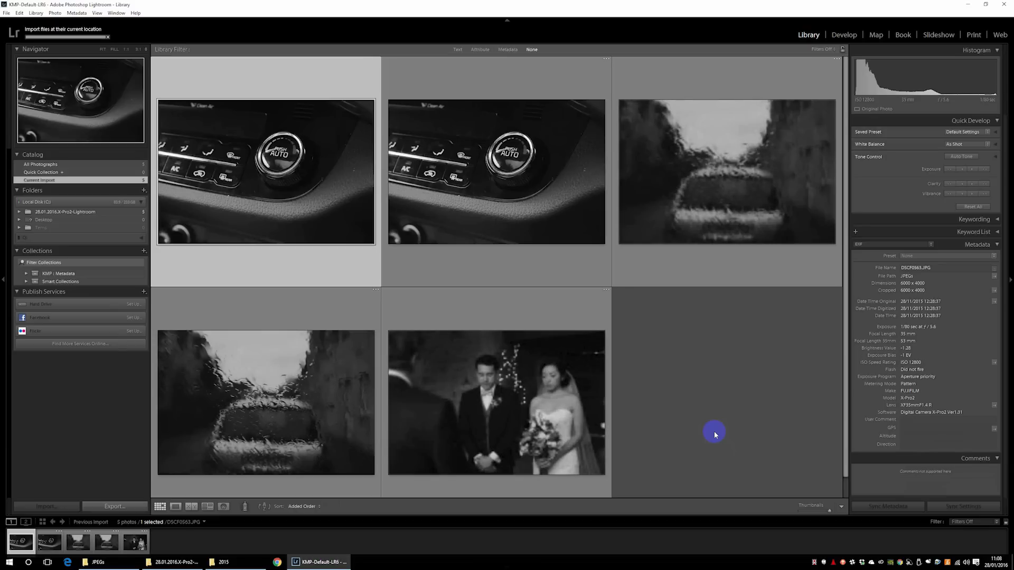
# - Look through the grid of imported photos, comparing each JPG with its matching RAF
pyautogui.scroll(-3, 714, 434)
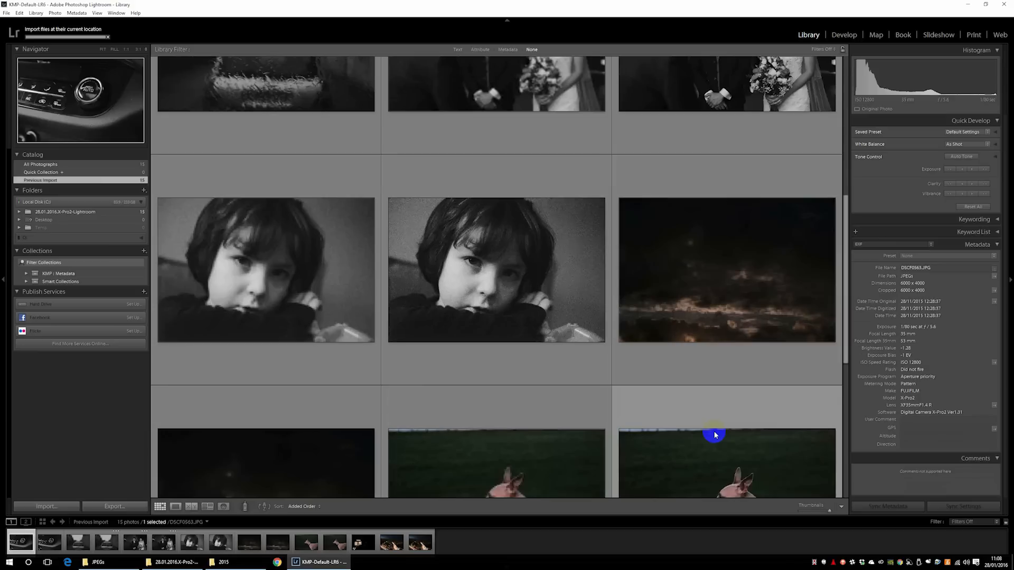
pyautogui.scroll(-2, 714, 434)
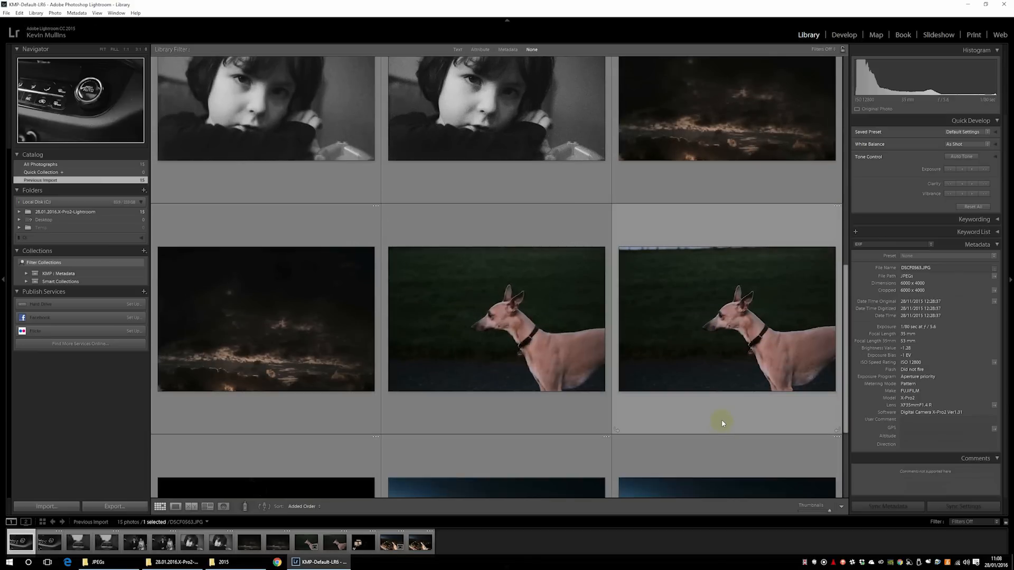
pyautogui.moveTo(666, 355); pyautogui.dragTo(488, 348)
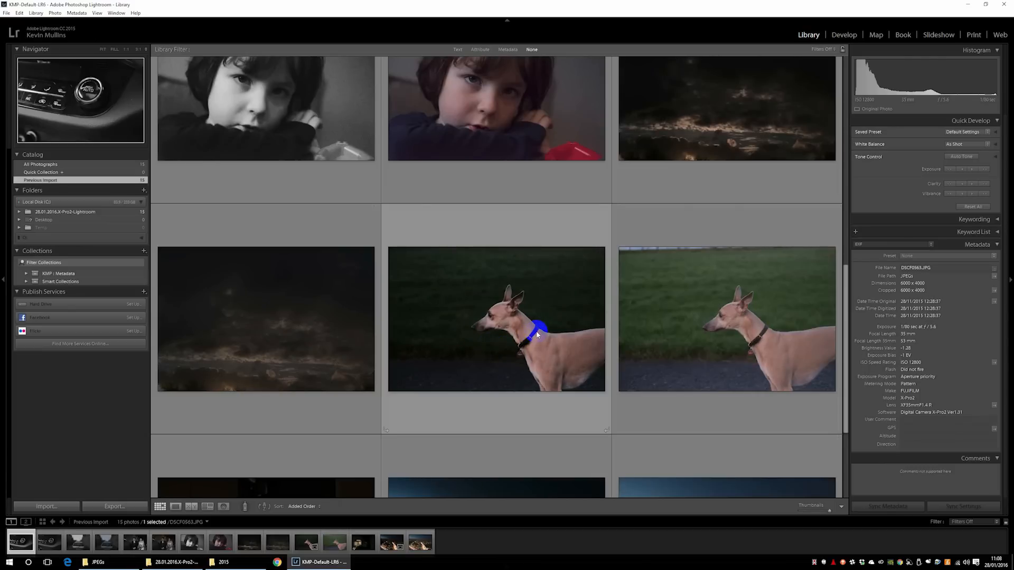
pyautogui.scroll(-3, 537, 334)
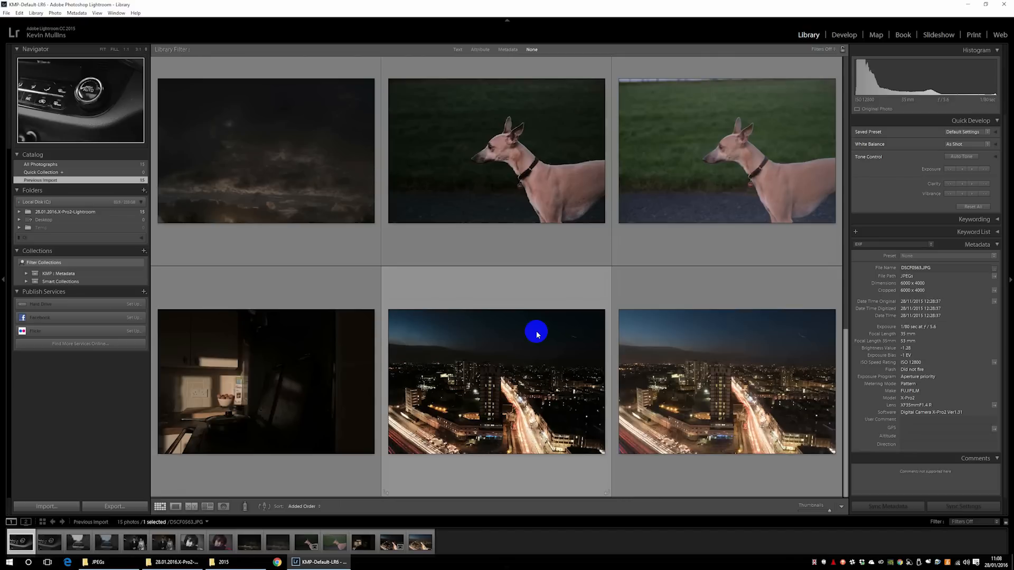
pyautogui.scroll(8, 537, 333)
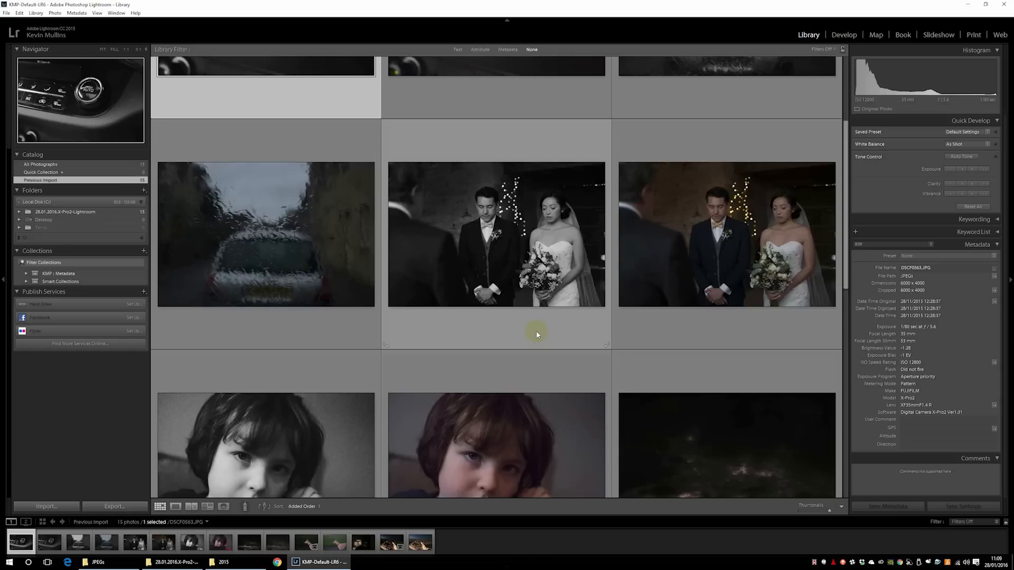
pyautogui.scroll(3, 537, 333)
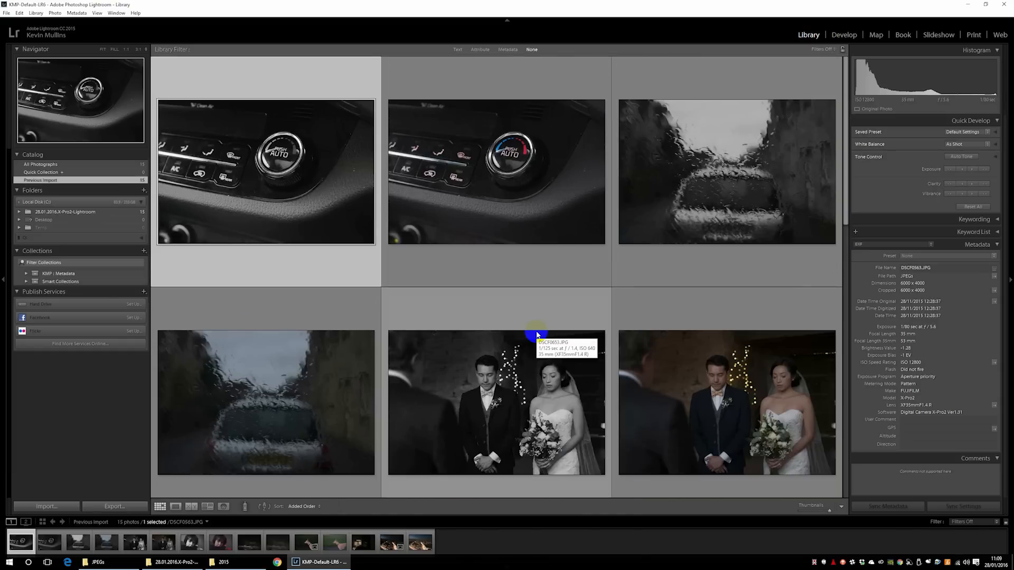
pyautogui.scroll(-9, 536, 333)
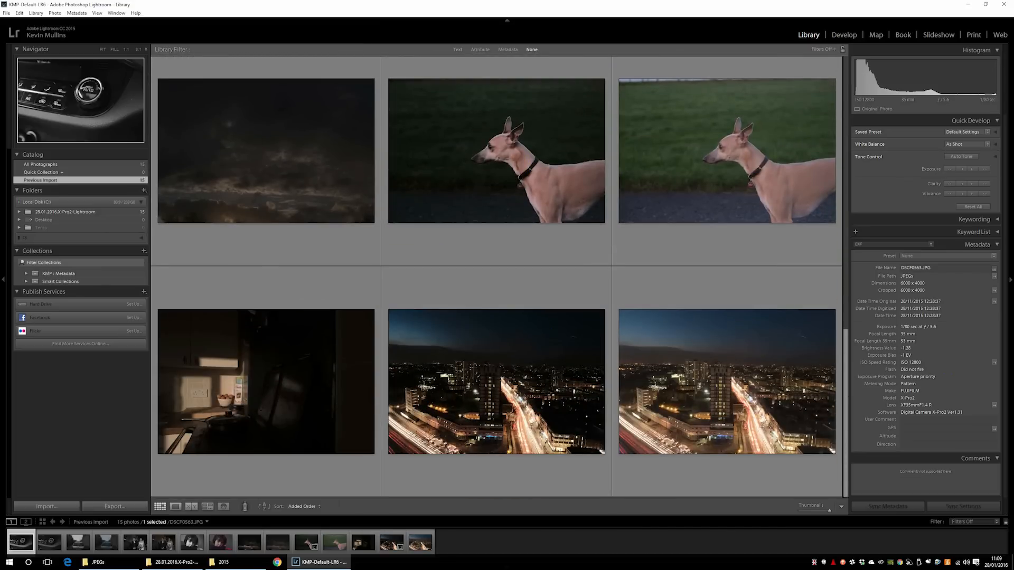
# - Open DSCF0563.RAF, the raw photo of the car's climate control knob, in the single-photo view
pyautogui.click(561, 270)
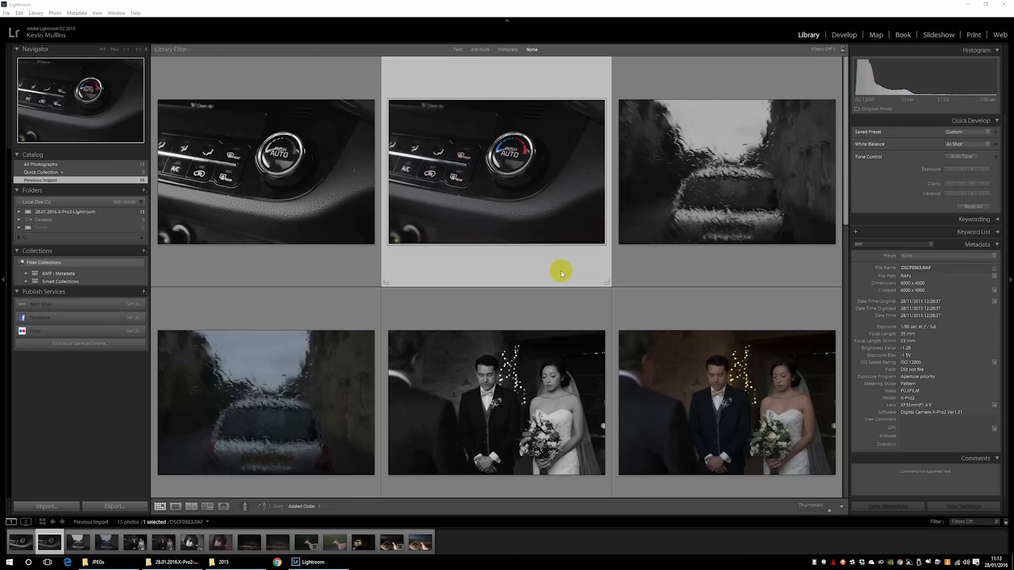
pyautogui.click(508, 168)
pyautogui.doubleClick(506, 160)
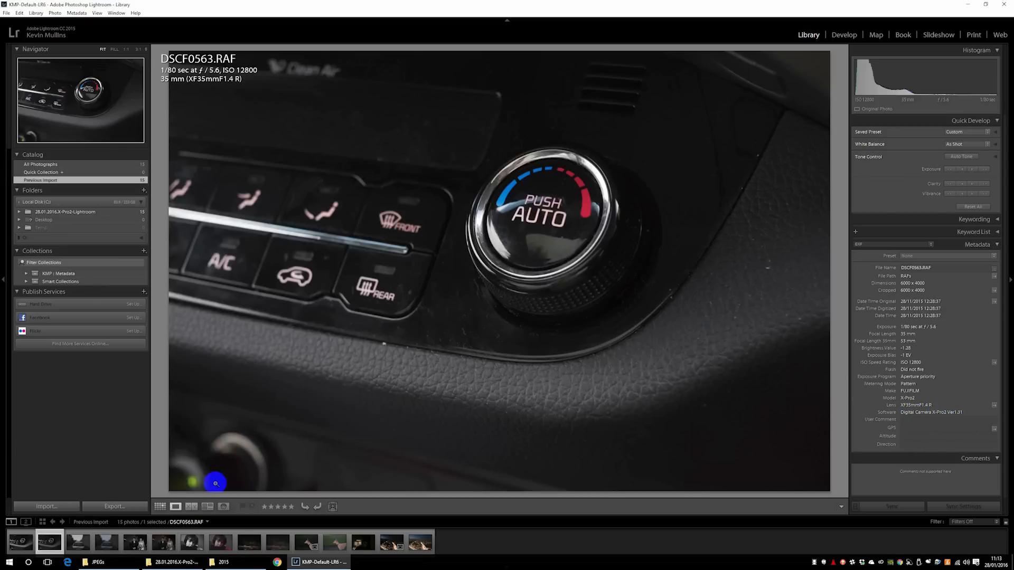
# - Return to the grid and open DSCF9478.RAF, the night city raw photo, to check its camera software metadata
pyautogui.click(160, 506)
pyautogui.scroll(-5, 491, 276)
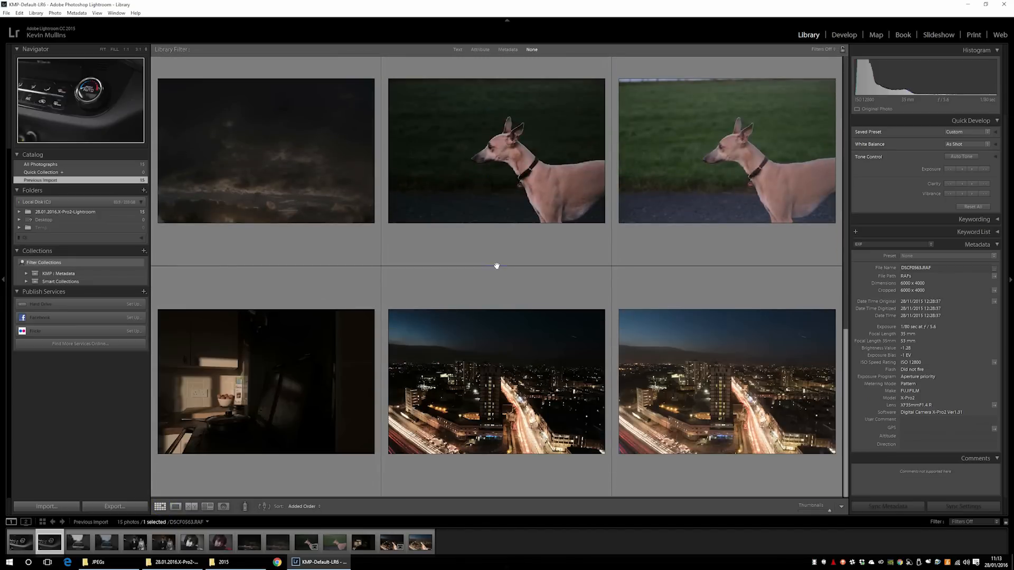
pyautogui.click(716, 390)
pyautogui.doubleClick(715, 389)
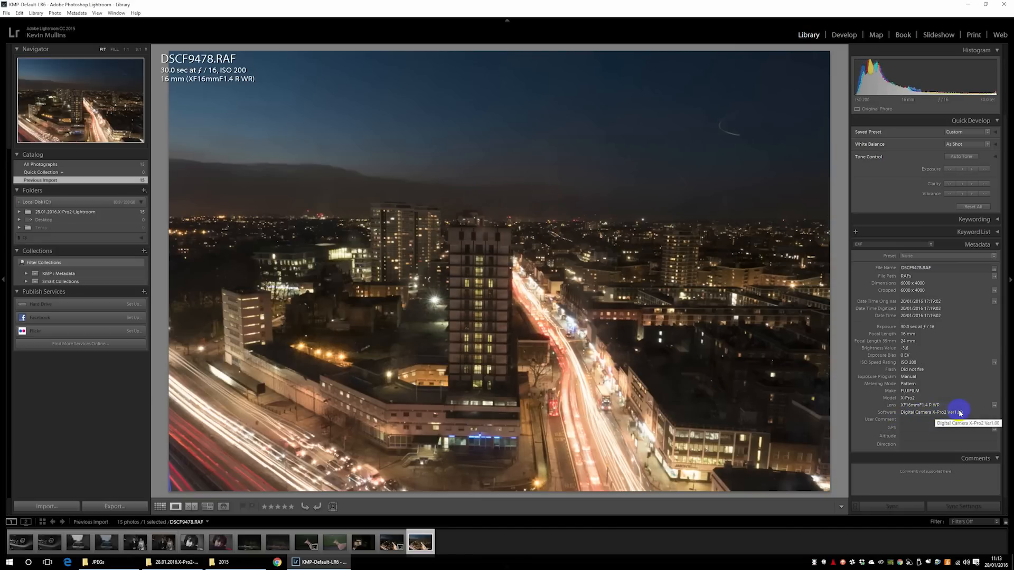
# - Reopen DSCF0563.RAF and examine the noise and detail of the knob and dashboard buttons at 1:1
pyautogui.click(161, 507)
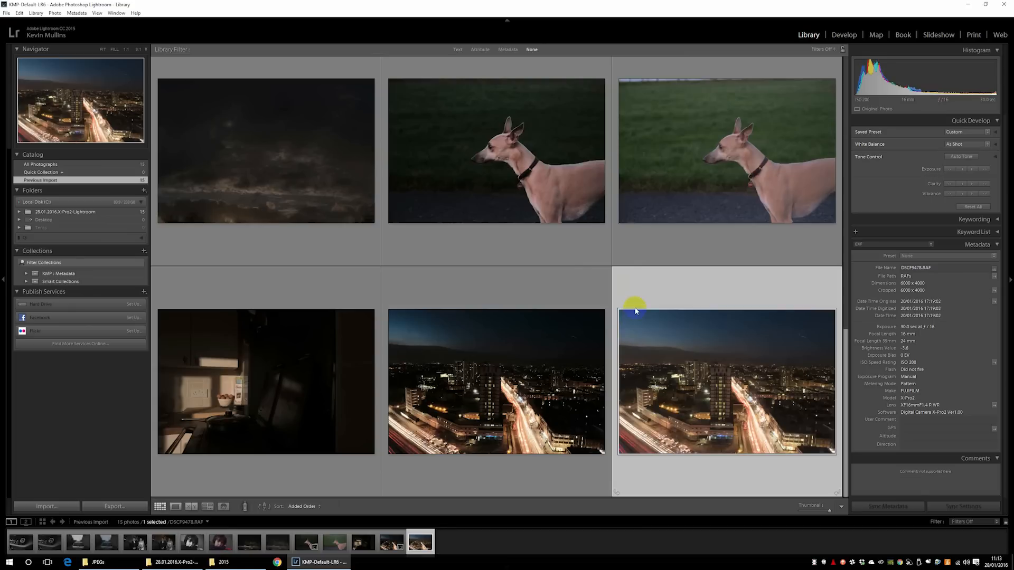
pyautogui.scroll(10, 635, 311)
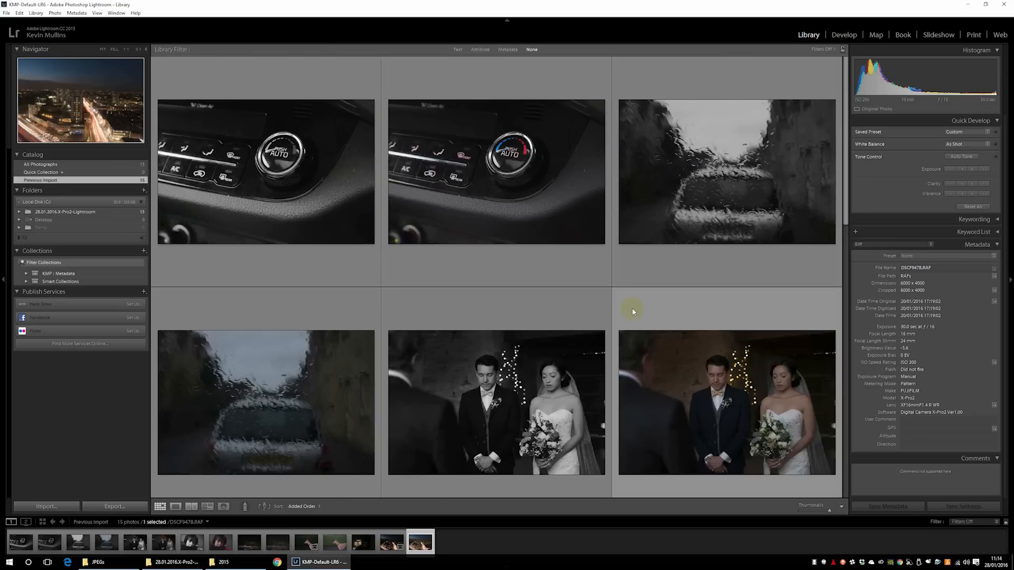
pyautogui.doubleClick(493, 158)
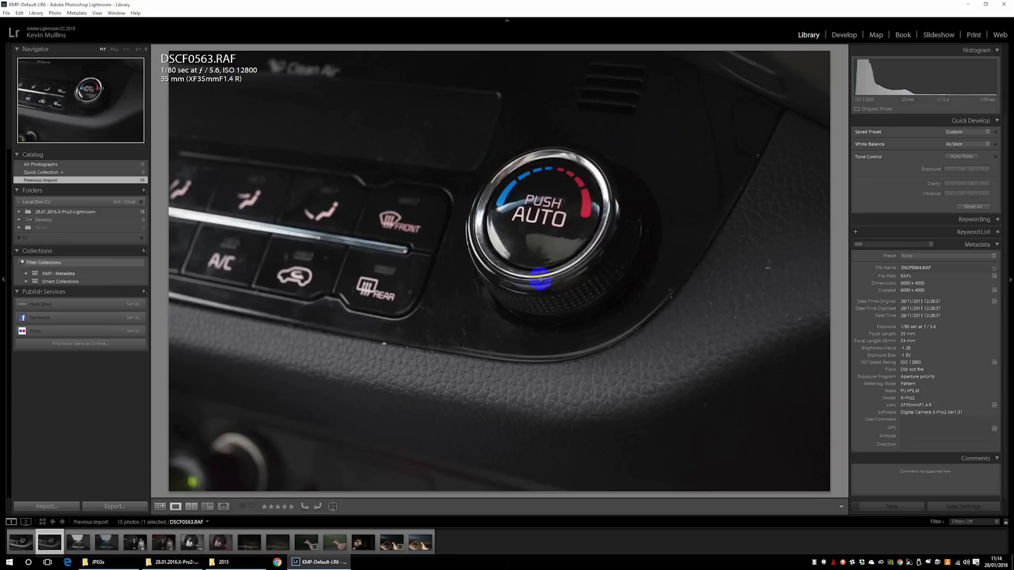
pyautogui.click(571, 278)
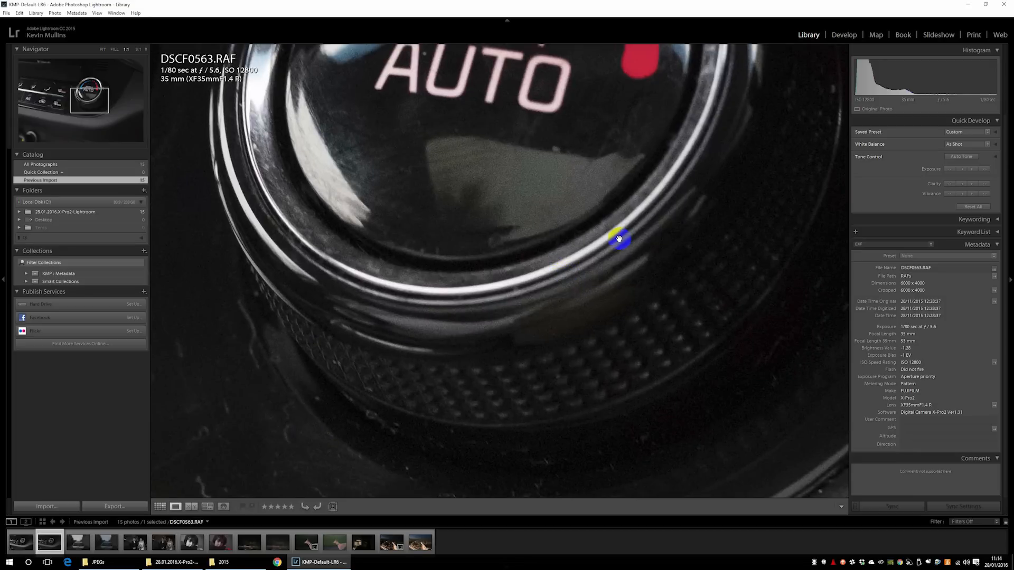
pyautogui.moveTo(526, 217); pyautogui.dragTo(638, 339)
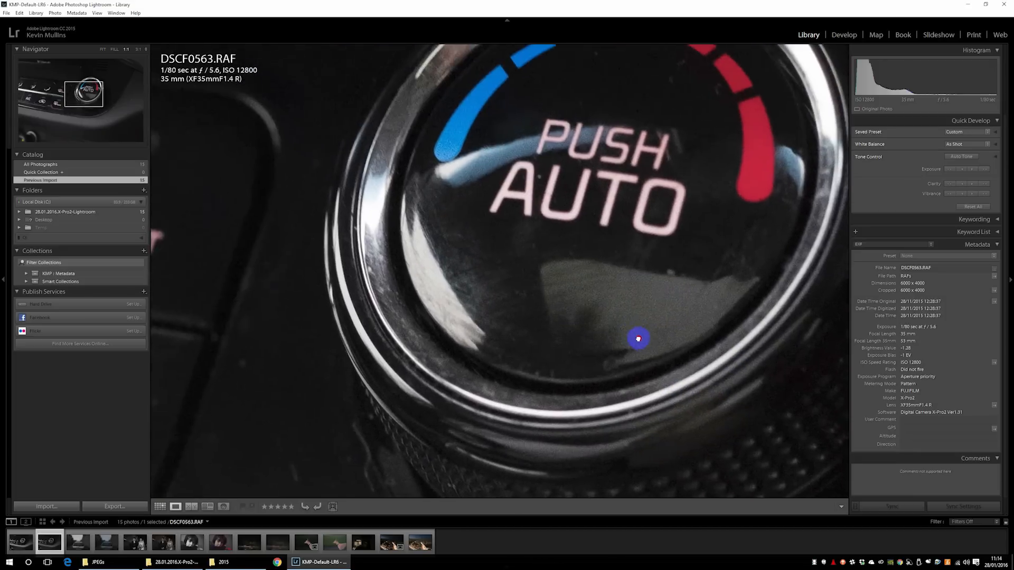
pyautogui.moveTo(510, 166); pyautogui.dragTo(709, 248)
pyautogui.moveTo(489, 340); pyautogui.dragTo(715, 199)
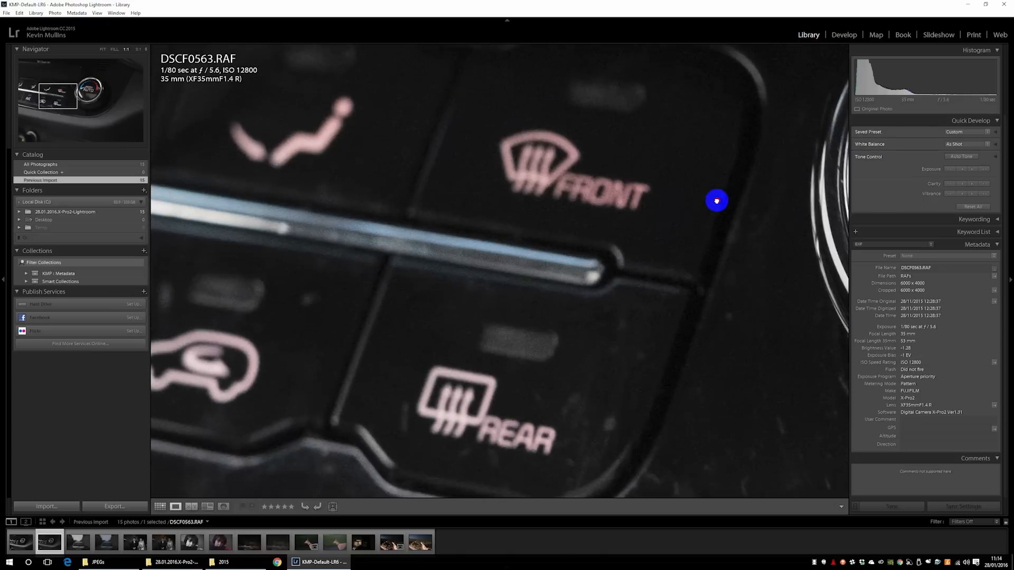
pyautogui.moveTo(468, 327); pyautogui.dragTo(358, 285)
pyautogui.moveTo(769, 254); pyautogui.dragTo(358, 263)
pyautogui.click(640, 267)
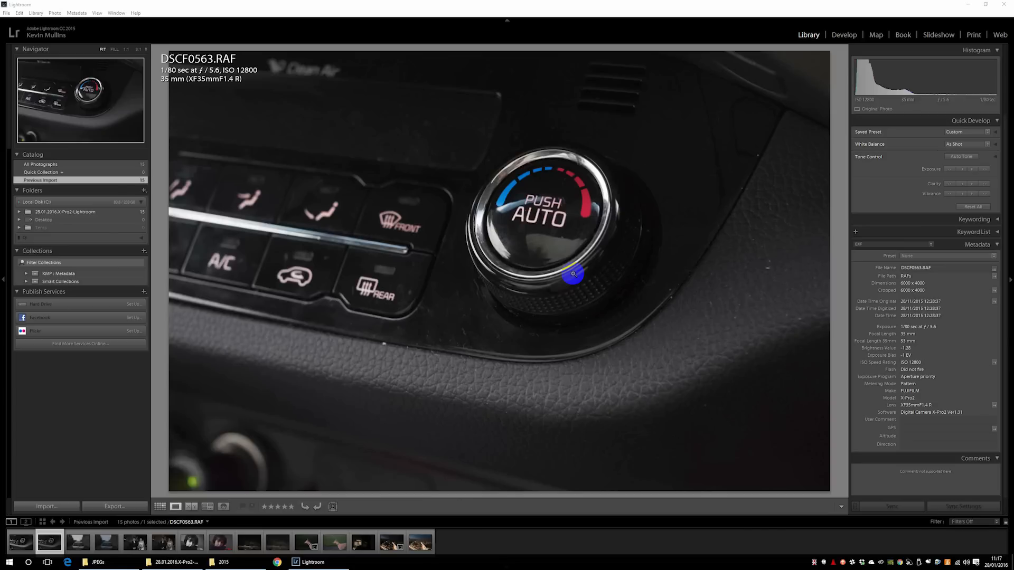
# - Compare DSCF9044.RAF with DSCF9044.JPG, then open the JPG in the Develop module and reset its settings
pyautogui.click(277, 543)
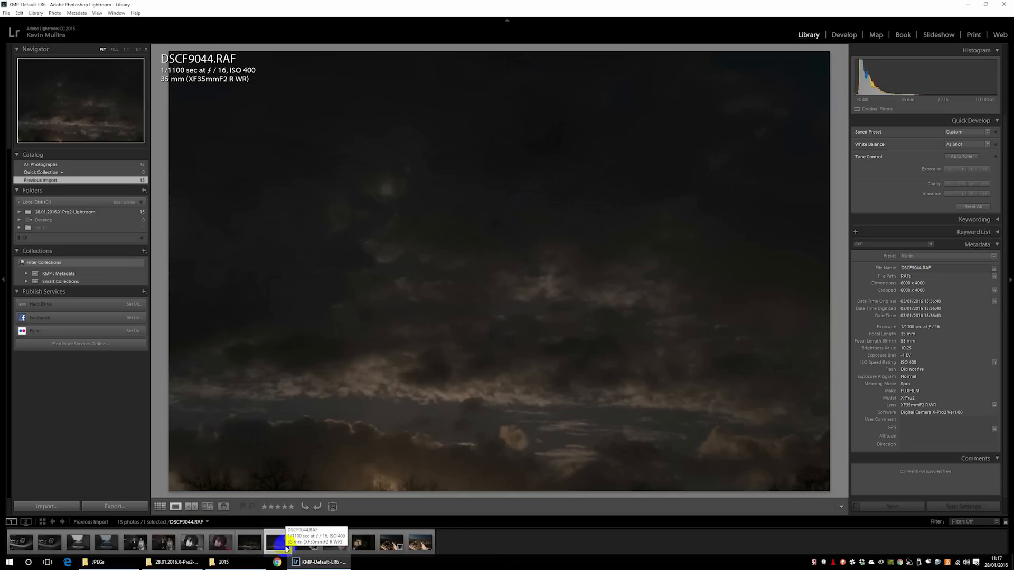
pyautogui.click(244, 547)
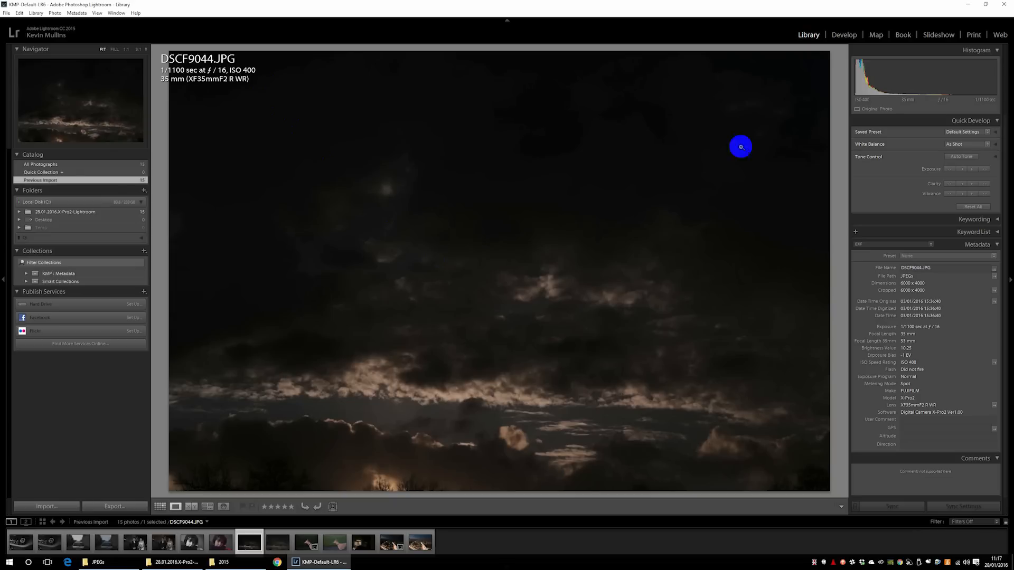
pyautogui.click(838, 36)
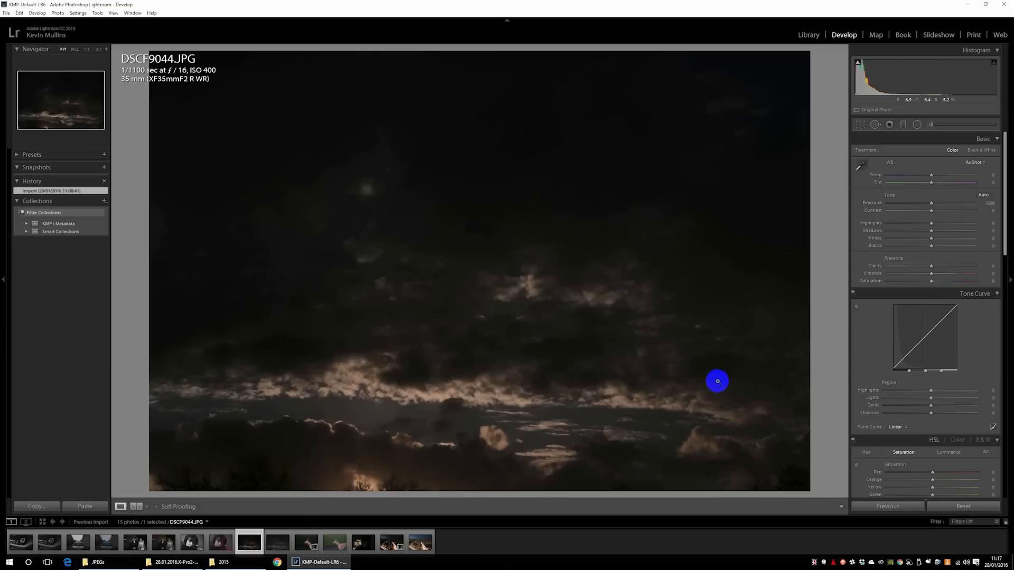
pyautogui.click(968, 508)
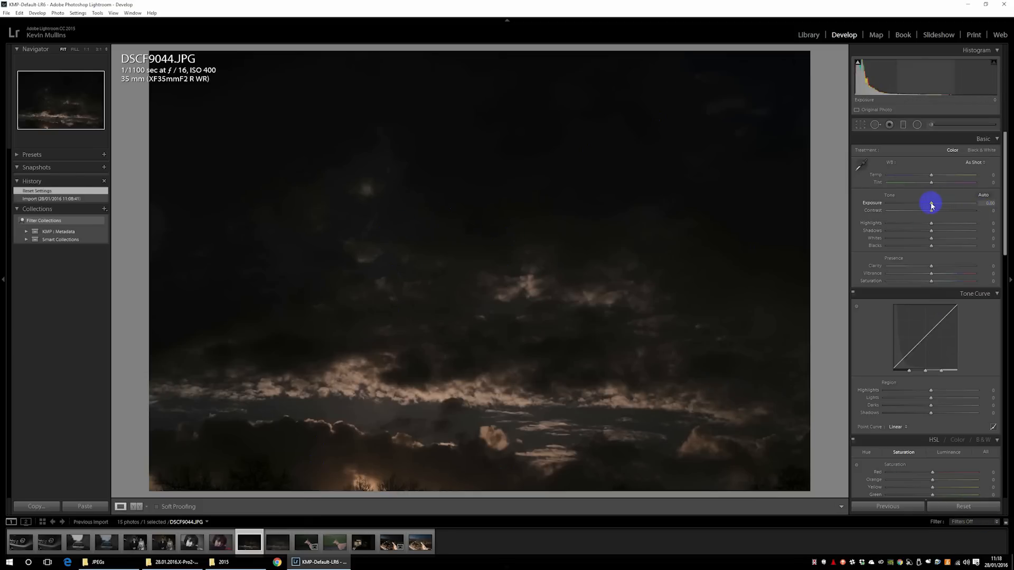
# - Try an exposure of +5.00 on DSCF9044.JPG, then restore the exposure to its default
pyautogui.moveTo(931, 205); pyautogui.dragTo(978, 204)
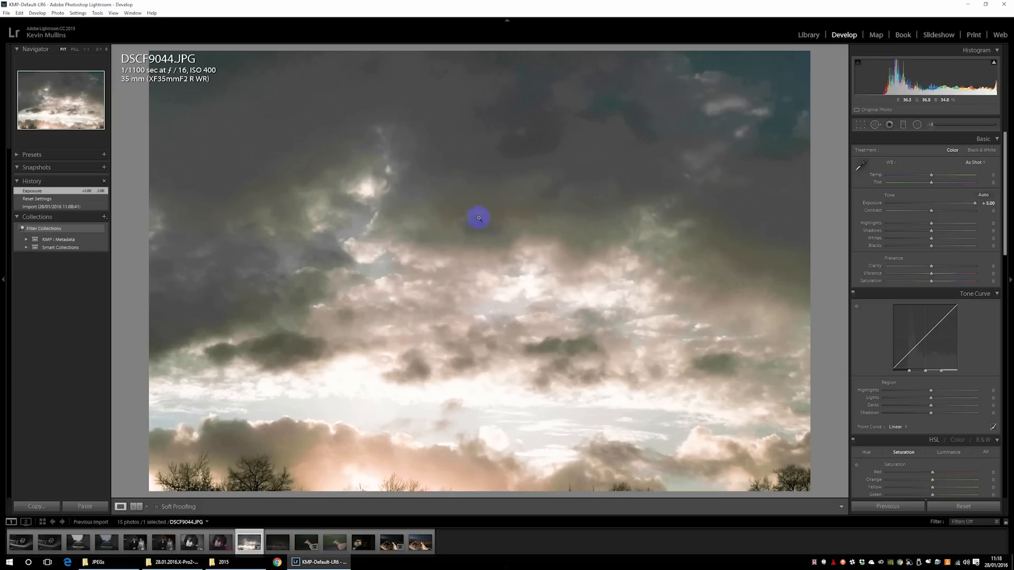
pyautogui.doubleClick(871, 203)
# - Switch to DSCF9044.RAF and reset its develop settings
pyautogui.click(278, 544)
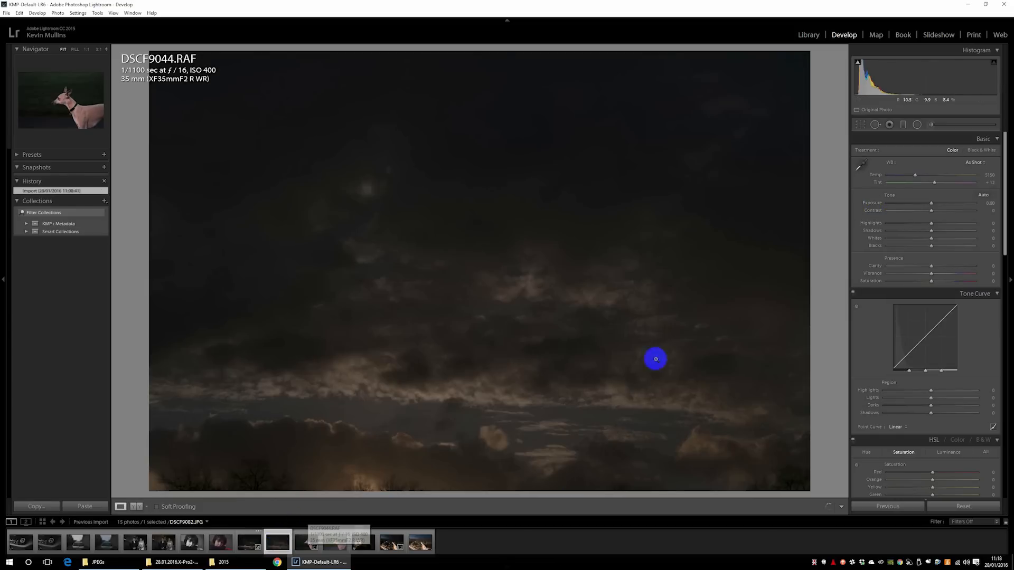
pyautogui.doubleClick(964, 507)
pyautogui.click(965, 508)
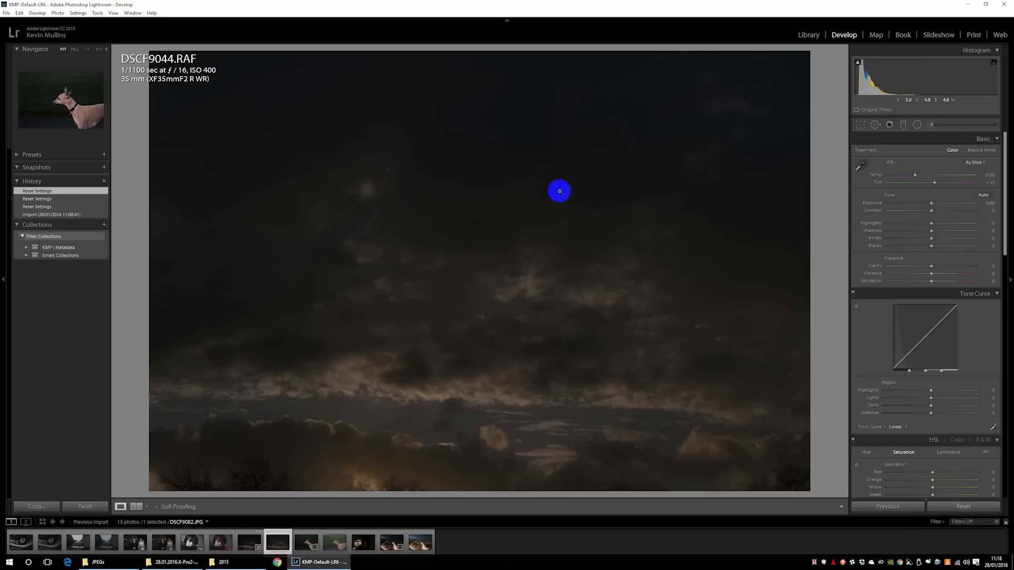
# - Set the RAF's exposure to -5.00, then to +5.00, and turn on the highlight clipping warning
pyautogui.moveTo(932, 204); pyautogui.dragTo(886, 206)
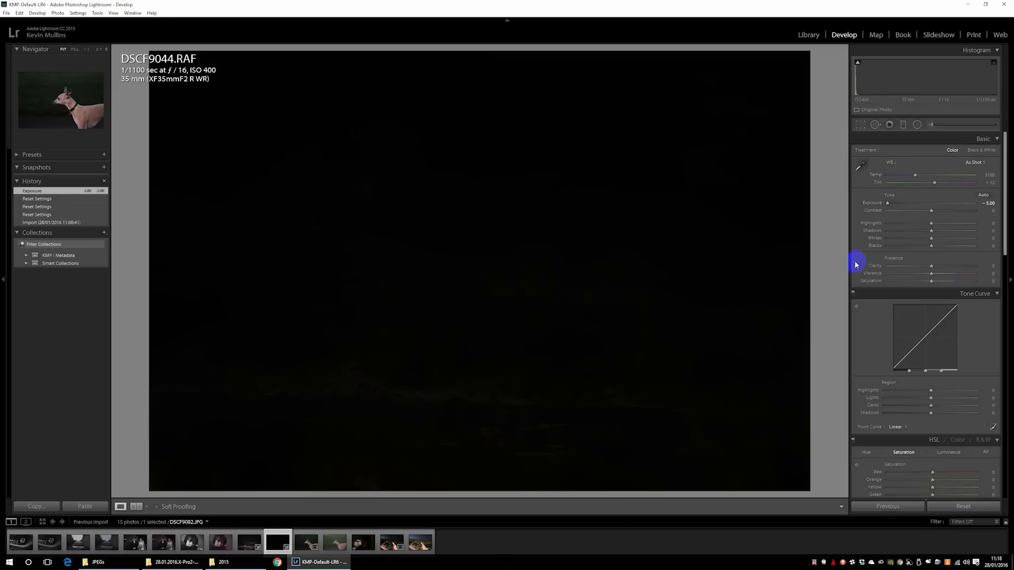
pyautogui.moveTo(890, 206); pyautogui.dragTo(977, 208)
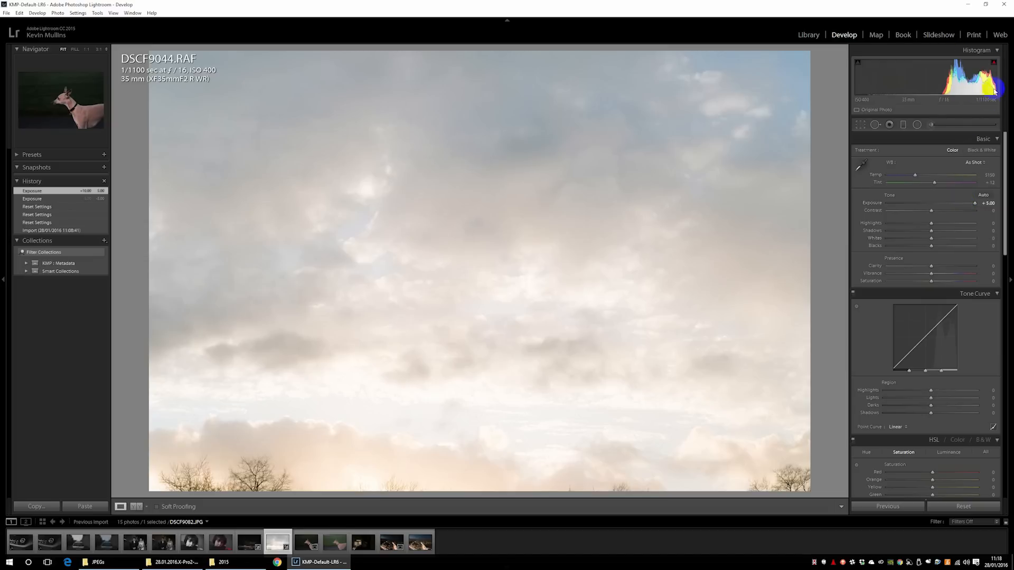
pyautogui.click(994, 62)
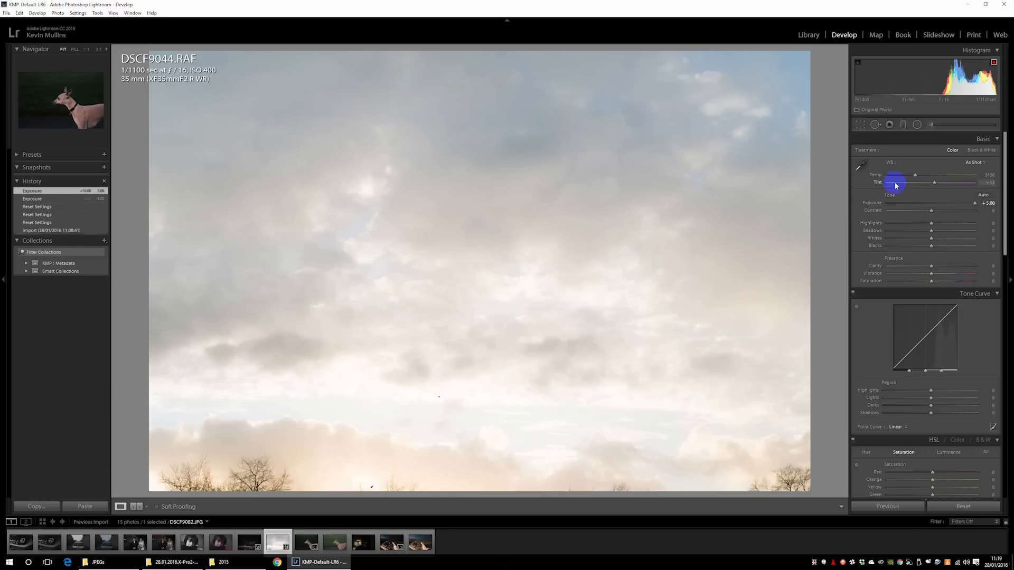
# - Restore the RAF's exposure to its default, then raise it to +5.00 again
pyautogui.moveTo(975, 204); pyautogui.dragTo(932, 206)
pyautogui.doubleClick(870, 206)
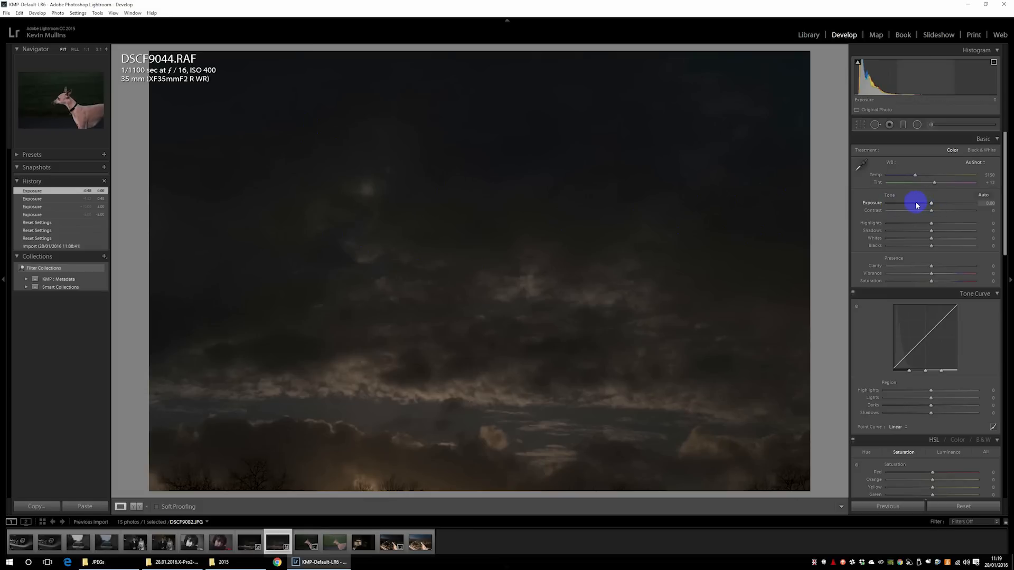
pyautogui.moveTo(931, 205); pyautogui.dragTo(975, 205)
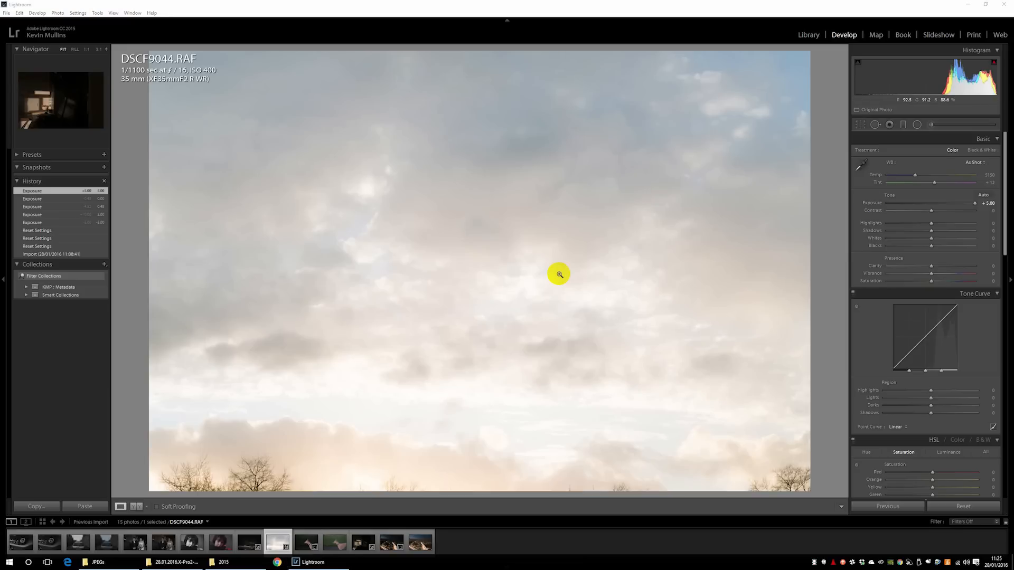
# - Open DSCF9398.RAF and raise its exposure to +5.00, restore the default, and raise it to +5.00 again
pyautogui.click(357, 543)
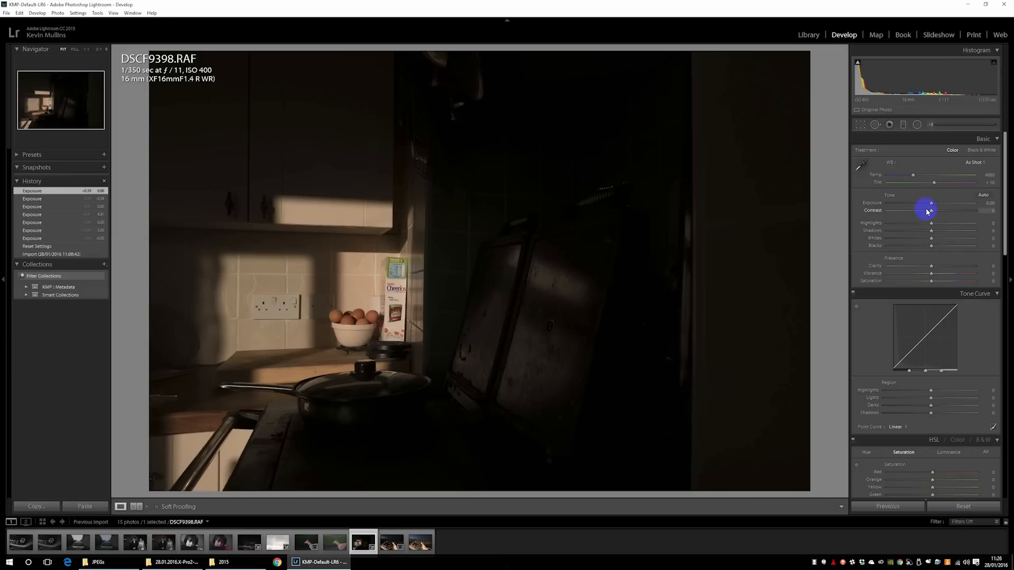
pyautogui.moveTo(929, 203); pyautogui.dragTo(980, 210)
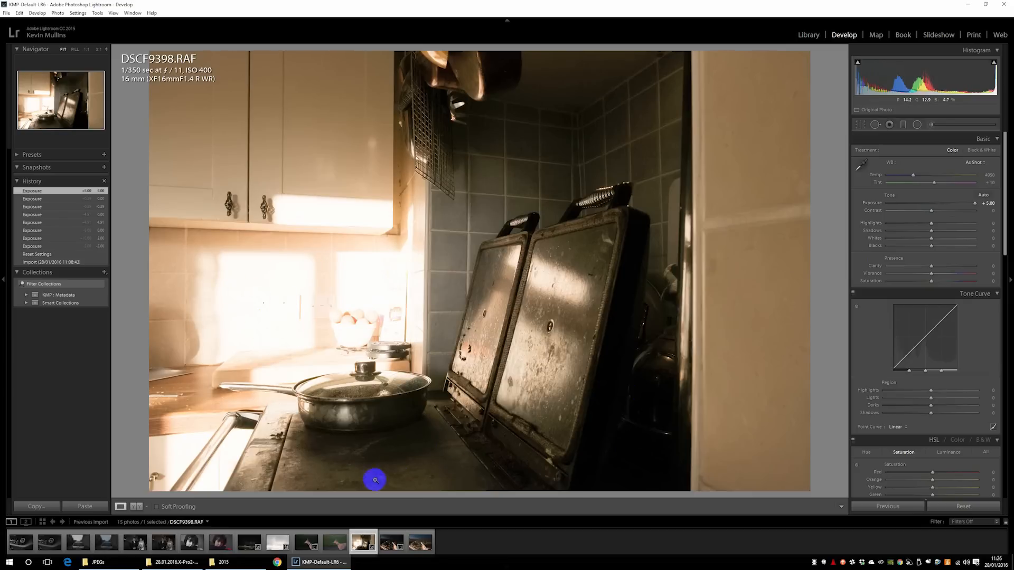
pyautogui.doubleClick(872, 205)
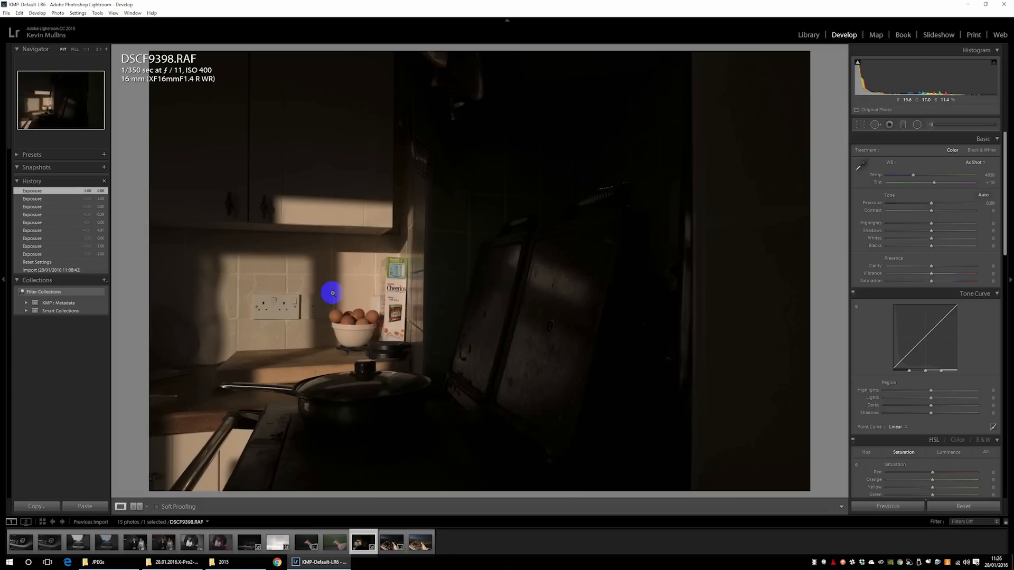
pyautogui.moveTo(931, 205); pyautogui.dragTo(984, 206)
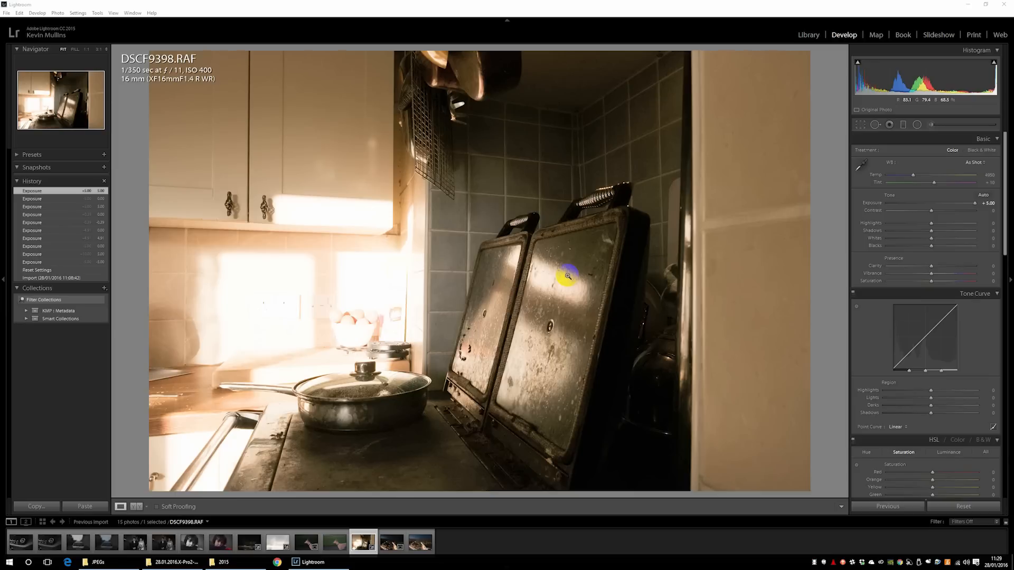
# - View PRO24758.JPG and PRO24758.RAF, and examine the RAF's noise at 1:1 around the eye, hair and background
pyautogui.click(192, 545)
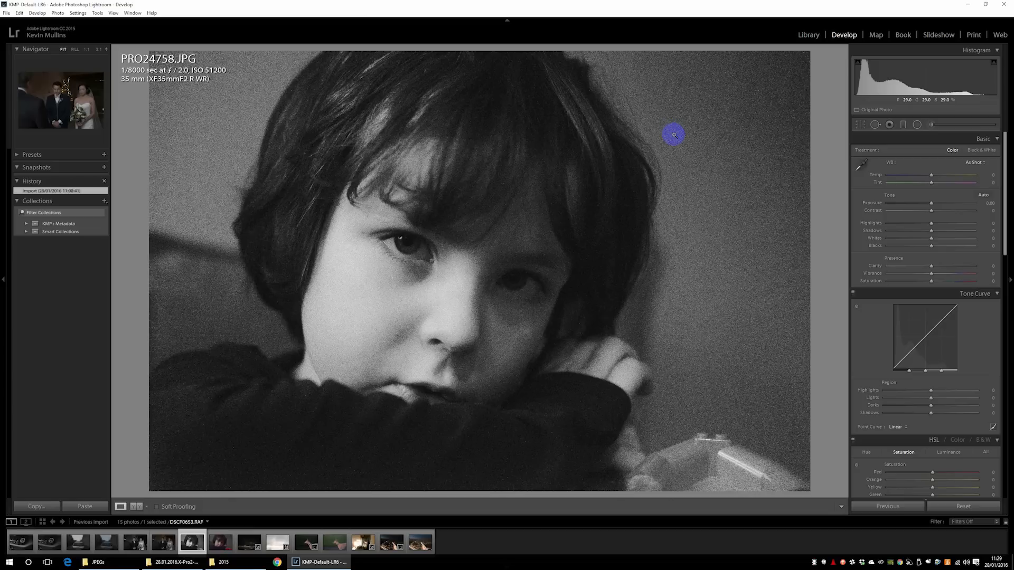
pyautogui.click(216, 549)
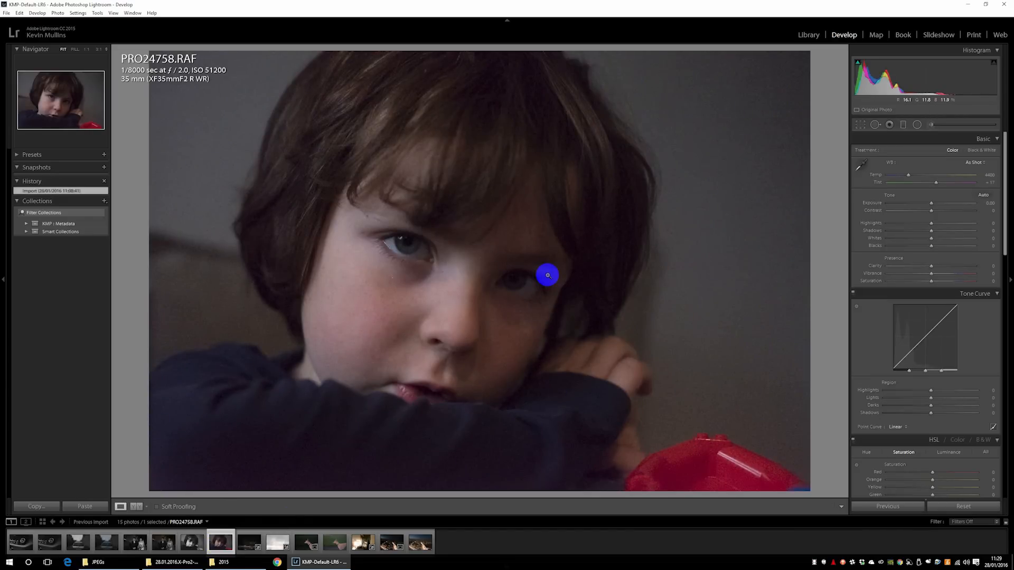
pyautogui.click(421, 251)
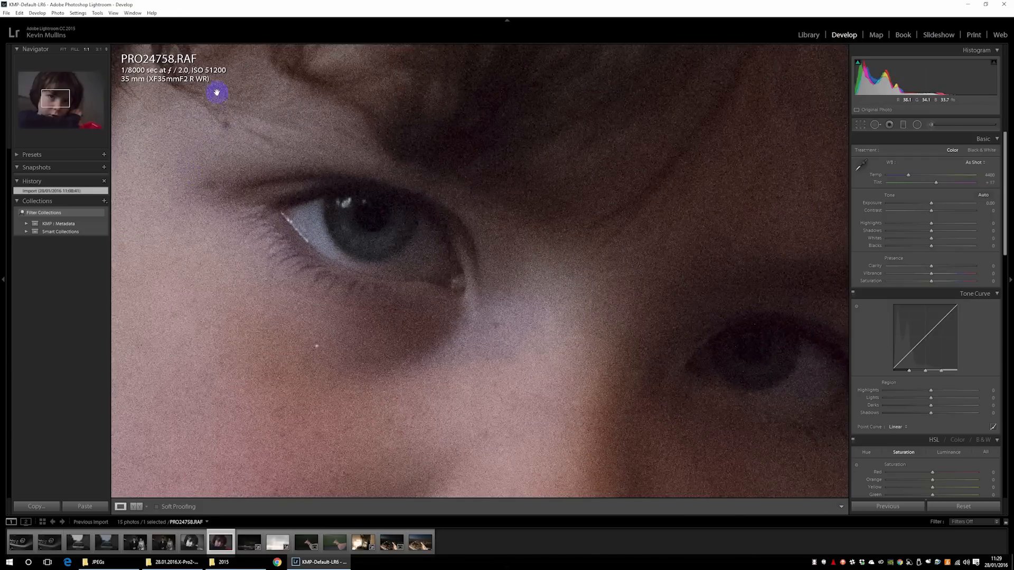
pyautogui.moveTo(228, 248); pyautogui.dragTo(649, 249)
pyautogui.moveTo(402, 361); pyautogui.dragTo(574, 195)
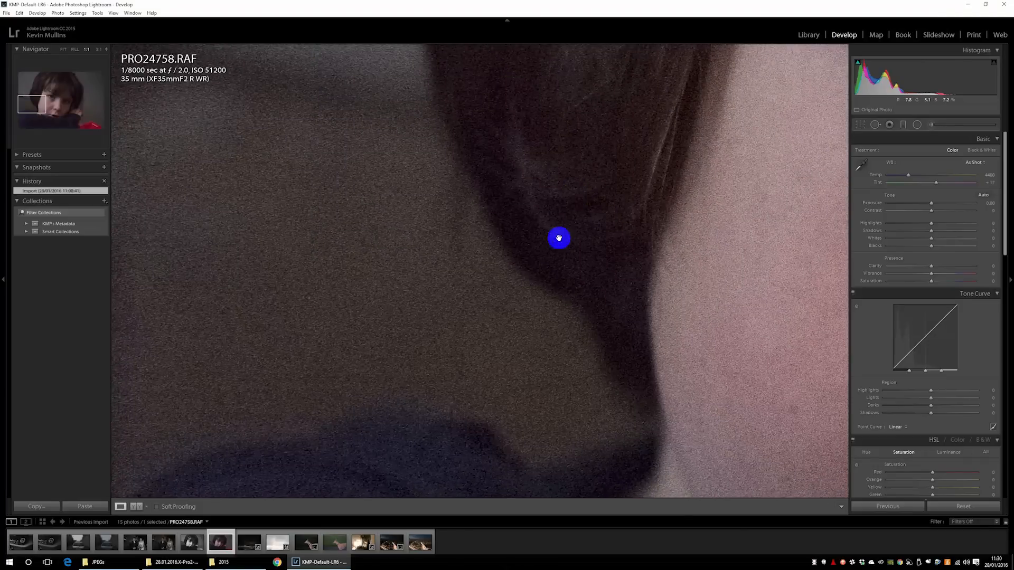
pyautogui.click(559, 240)
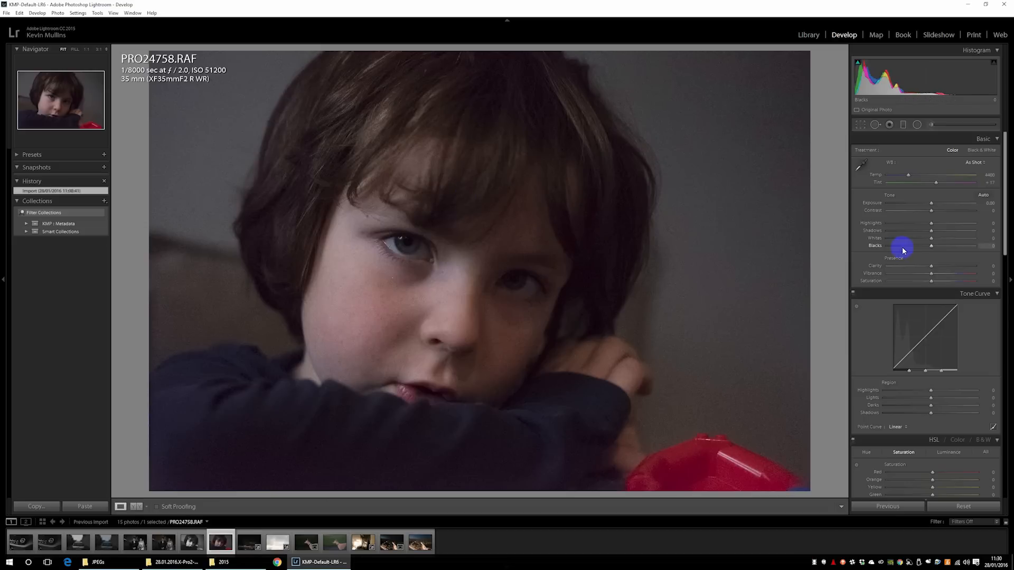
# - Set the camera calibration profile of PRO24758.RAF to Camera ACROS+R FILTER
pyautogui.moveTo(1006, 158); pyautogui.dragTo(994, 434)
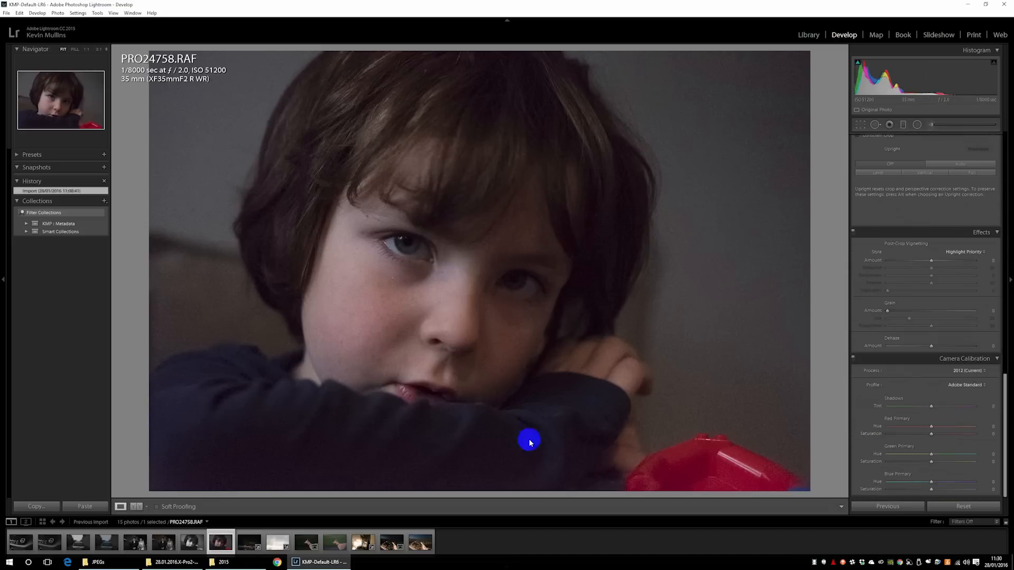
pyautogui.click(974, 385)
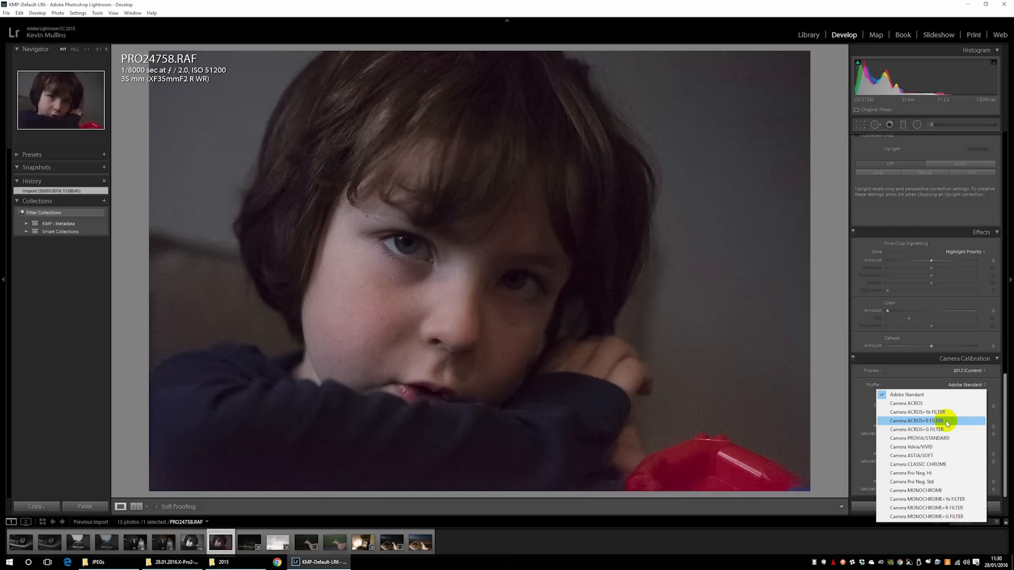
pyautogui.click(946, 422)
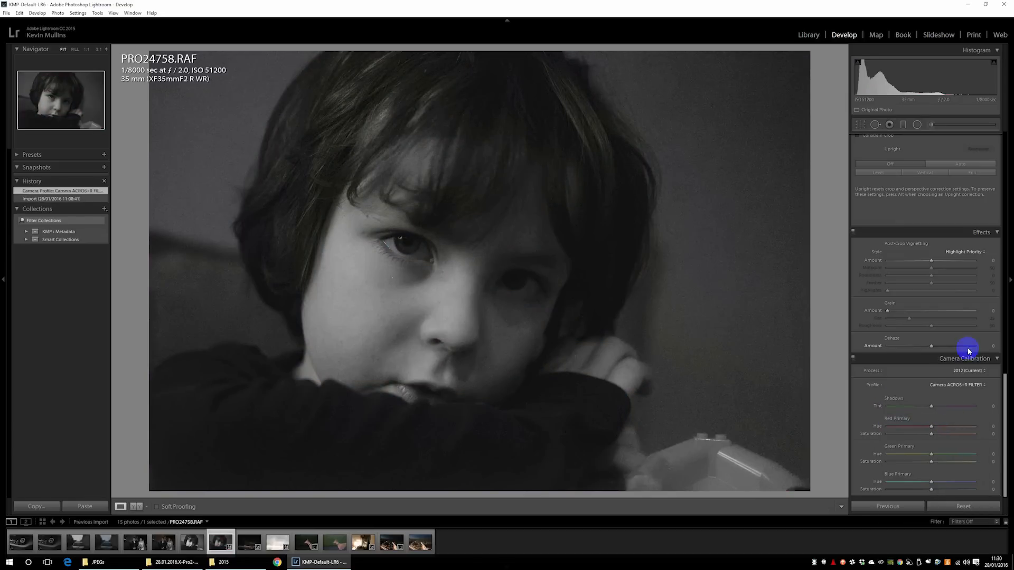
# - Brighten PRO24758.RAF by raising the tone curve's Lights to +58 and the basic Highlights to +34
pyautogui.moveTo(1006, 440); pyautogui.dragTo(992, 195)
pyautogui.moveTo(929, 324)
pyautogui.mouseDown()
pyautogui.moveTo(933, 337)
pyautogui.moveTo(932, 312)
pyautogui.mouseUp()
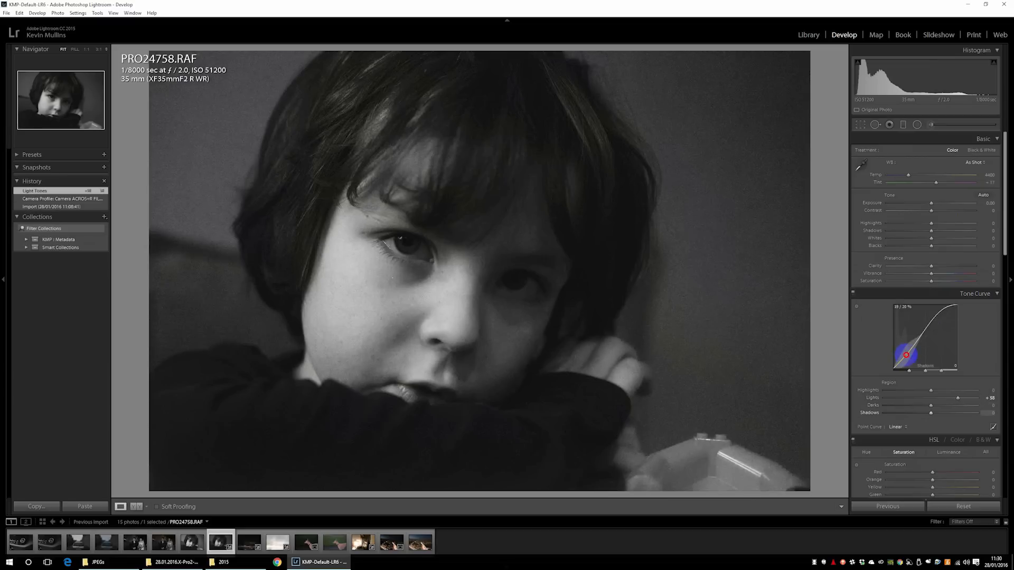
pyautogui.moveTo(930, 223); pyautogui.dragTo(945, 226)
pyautogui.moveTo(946, 226); pyautogui.dragTo(946, 225)
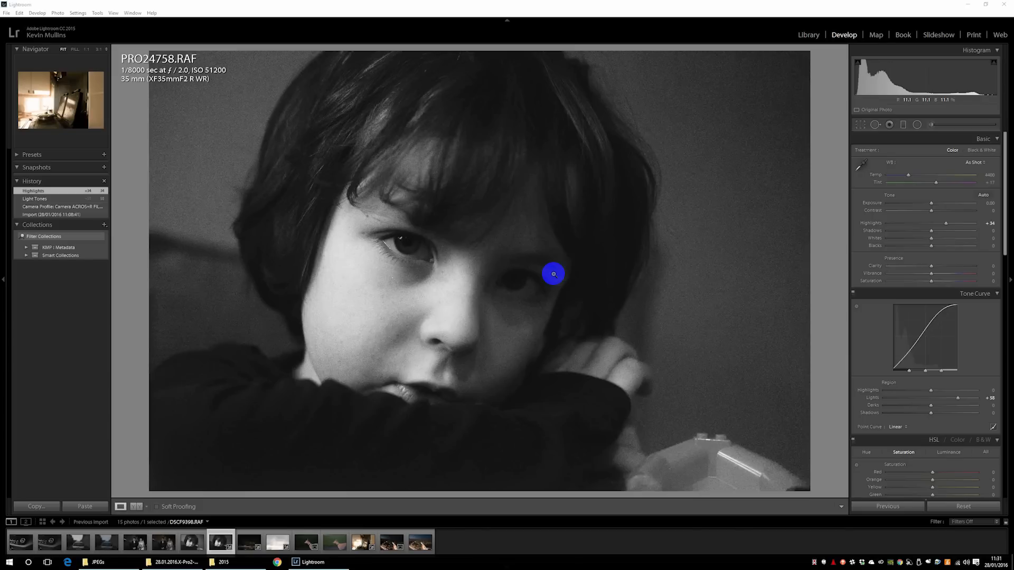
# - Compare DSCF9082.JPG with DSCF9082.RAF and rotate the RAF's crop by about 1.14 degrees to match the JPEG's framing
pyautogui.click(306, 543)
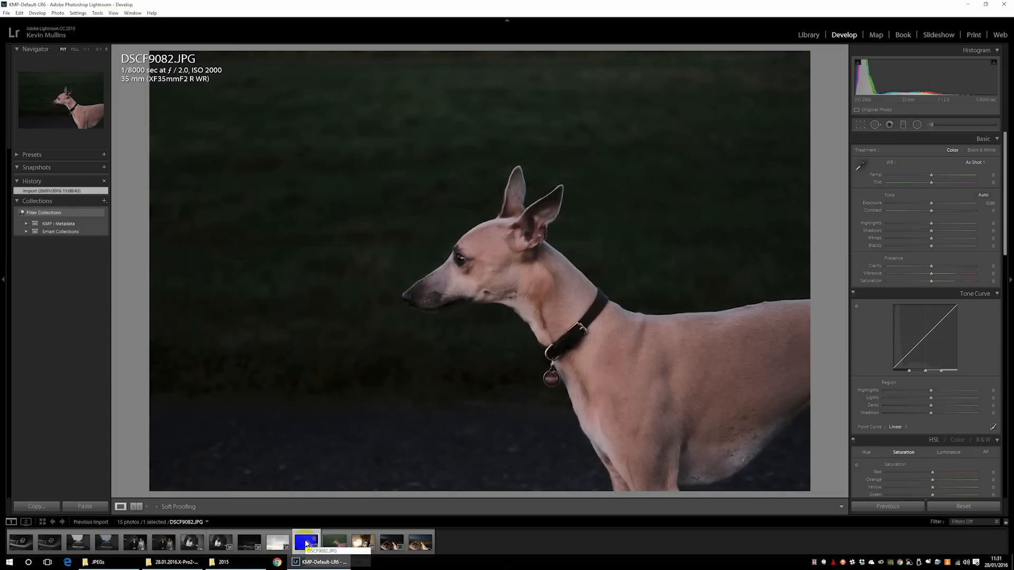
pyautogui.click(334, 543)
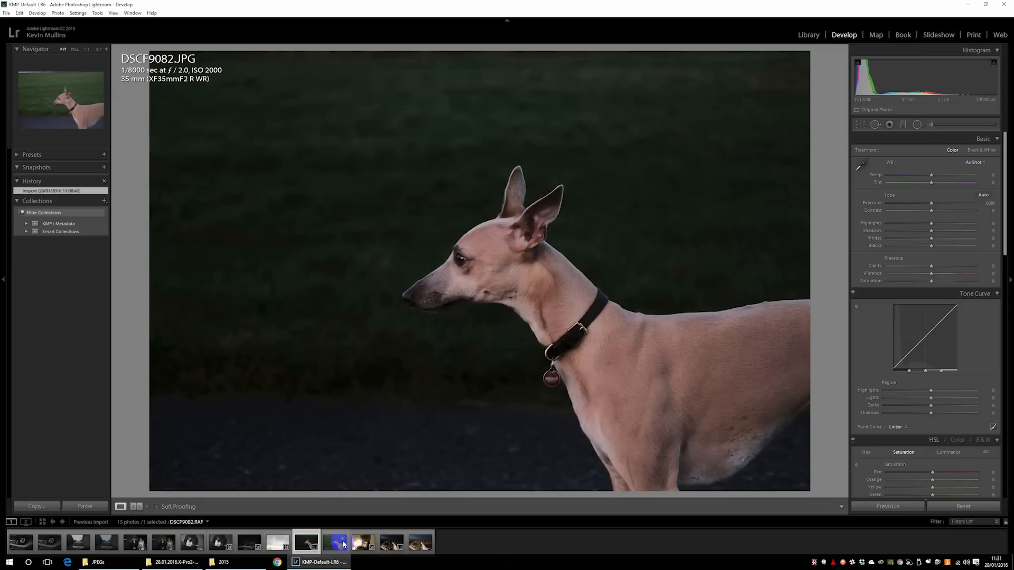
pyautogui.click(335, 544)
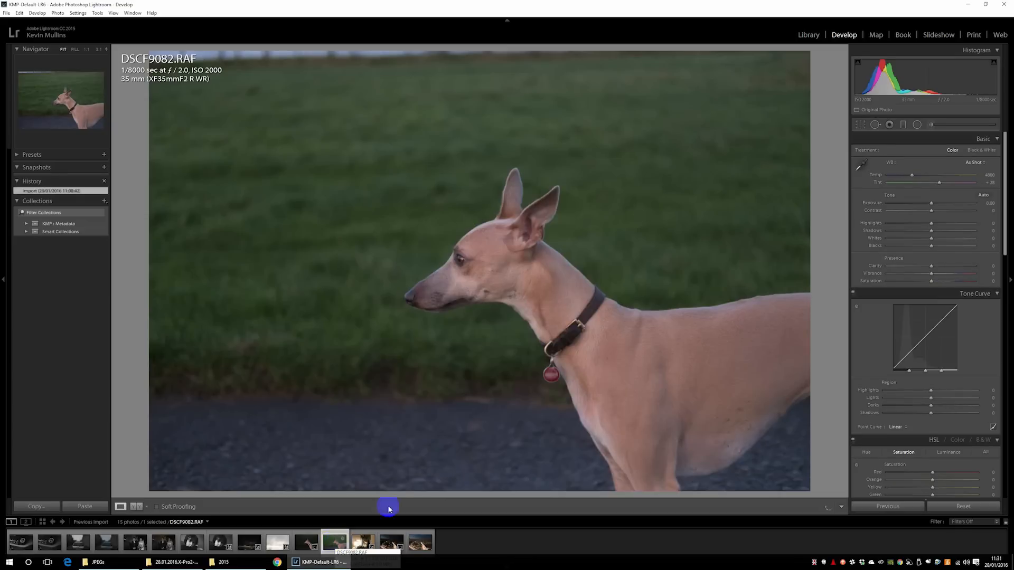
pyautogui.click(861, 125)
pyautogui.moveTo(831, 64); pyautogui.dragTo(841, 68)
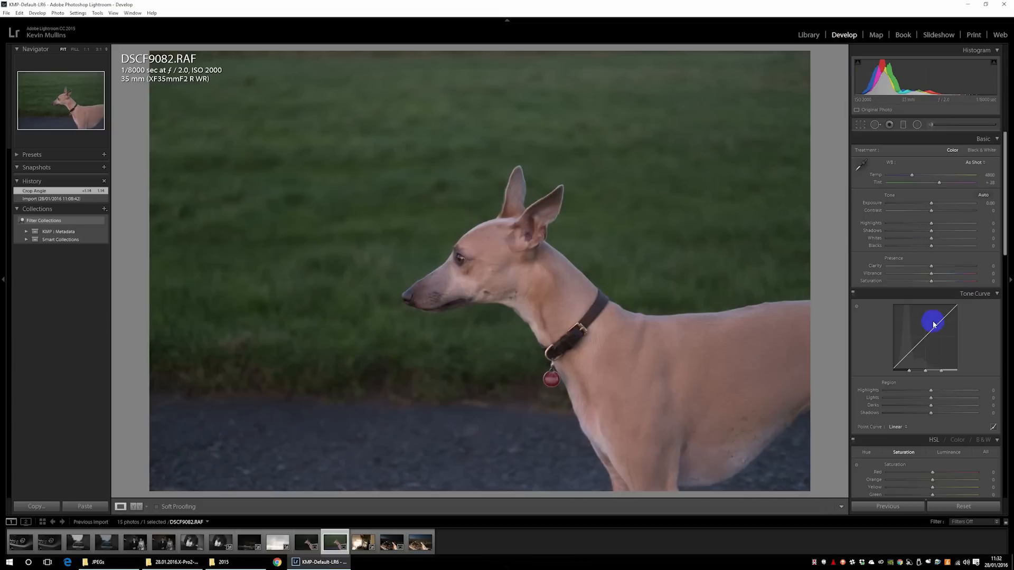
# - Set the camera calibration profile of DSCF9082.RAF to Camera CLASSIC CHROME
pyautogui.moveTo(1005, 200); pyautogui.dragTo(992, 443)
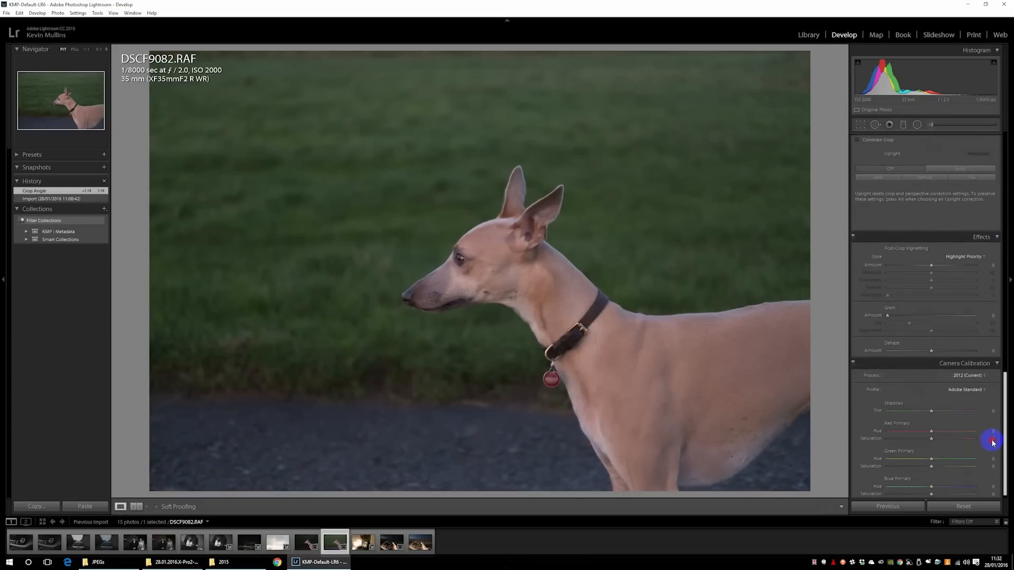
pyautogui.click(968, 389)
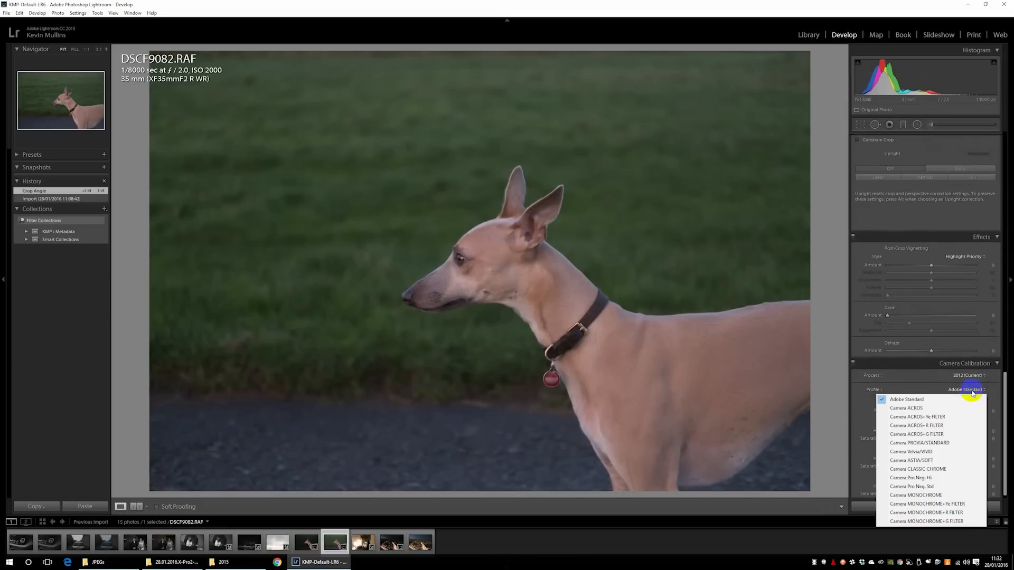
pyautogui.click(951, 468)
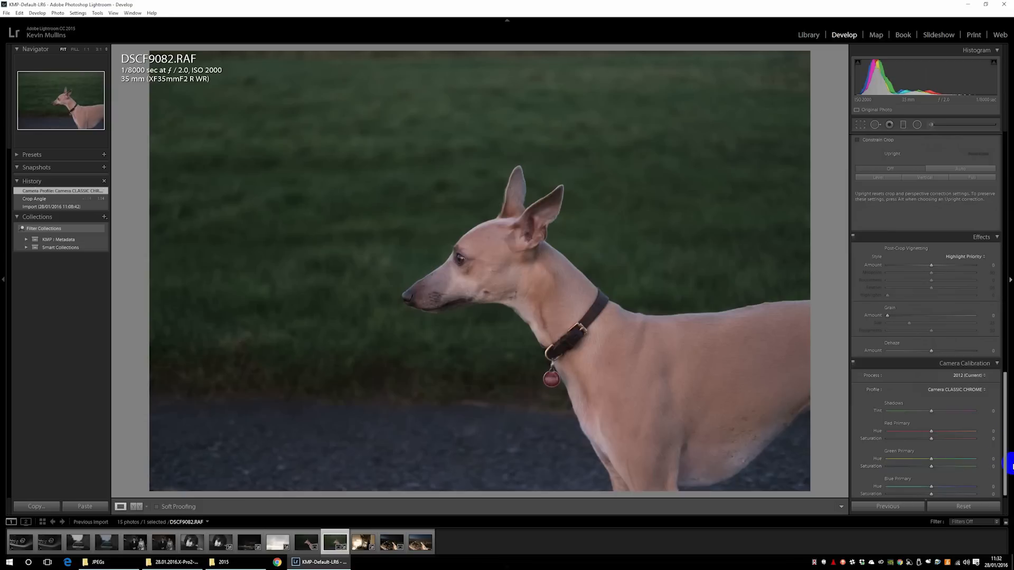
# - Adjust DSCF9082.RAF to Highlights +7, Shadows -63 and Blacks -38, with tone curve Lights at +28 and Darks at -9
pyautogui.moveTo(1005, 469); pyautogui.dragTo(1003, 230)
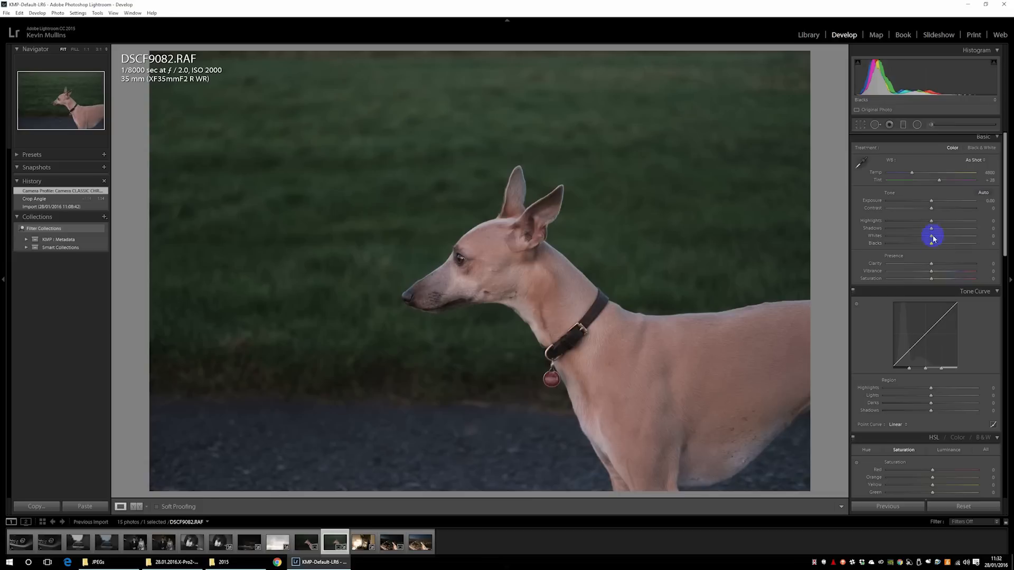
pyautogui.moveTo(930, 229); pyautogui.dragTo(914, 245)
pyautogui.moveTo(943, 344); pyautogui.dragTo(907, 359)
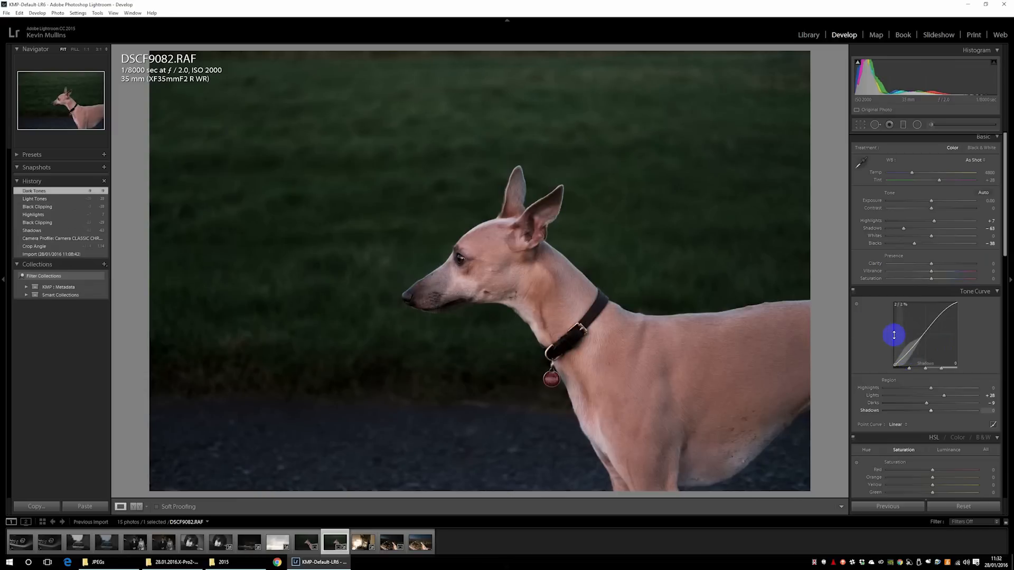
# - Alternate between DSCF9082.JPG and the edited DSCF9082.RAF to compare their colour and contrast
pyautogui.click(298, 543)
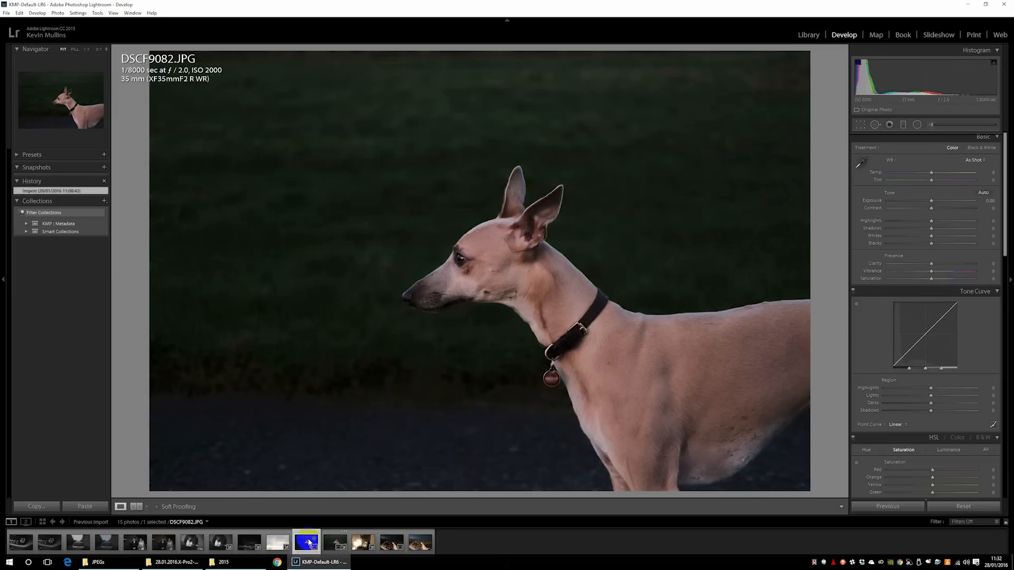
pyautogui.click(334, 541)
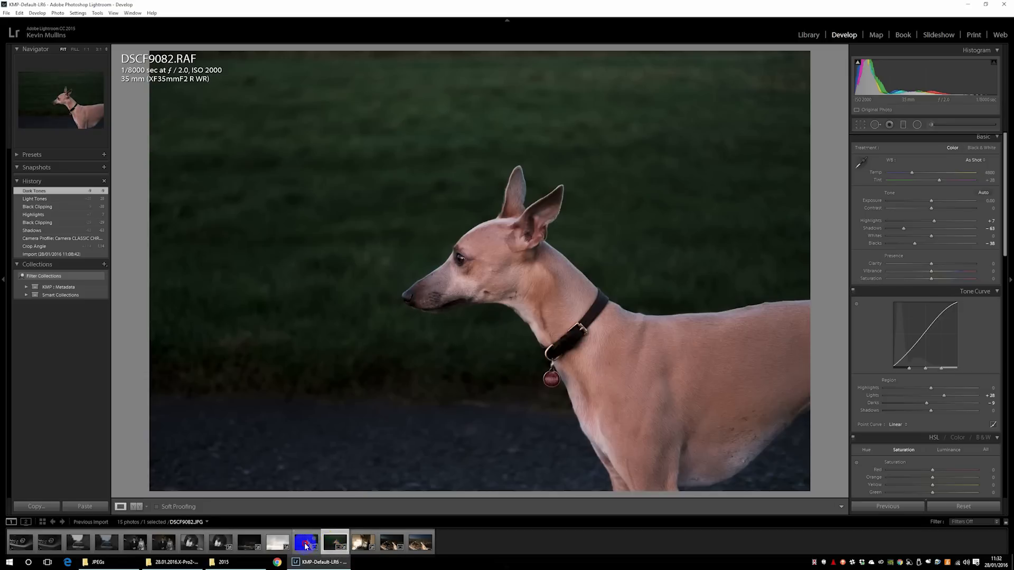
pyautogui.click(306, 544)
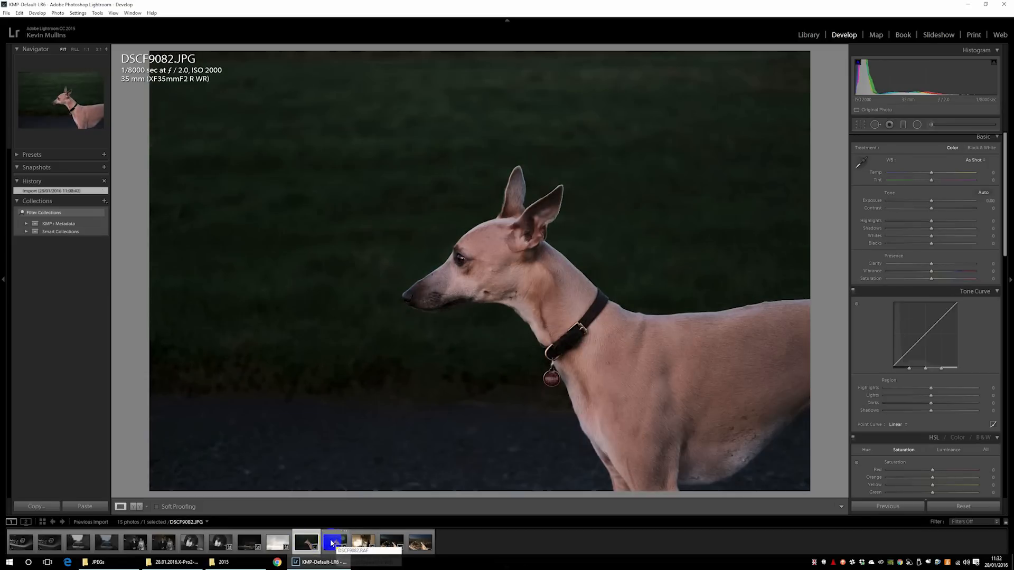
pyautogui.click(333, 542)
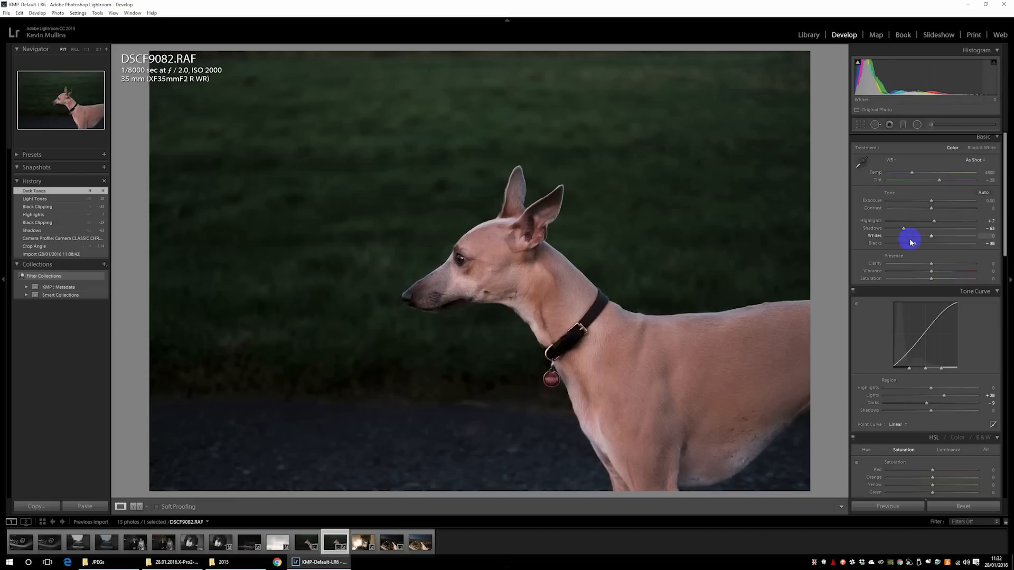
# - Lower the Blacks of DSCF9082.RAF to -62 and compare it with DSCF9082.JPG again
pyautogui.moveTo(913, 242); pyautogui.dragTo(909, 244)
pyautogui.click(305, 544)
pyautogui.click(337, 544)
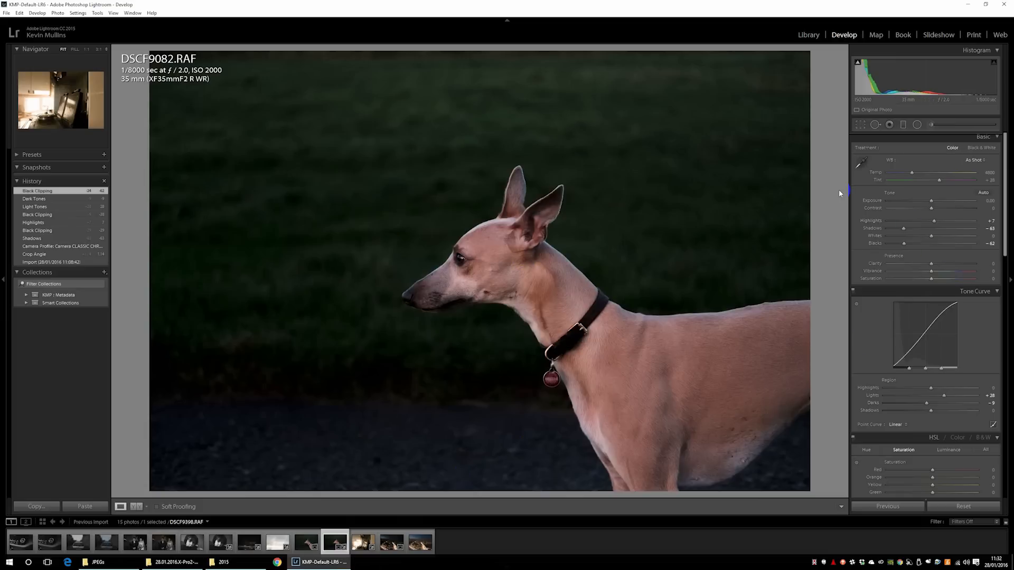
pyautogui.scroll(-5, 863, 351)
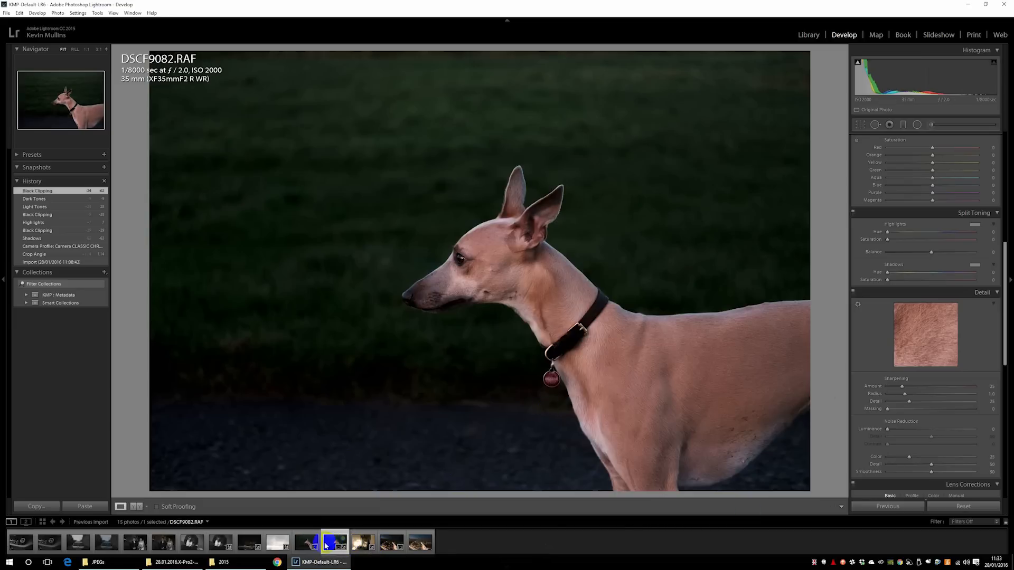
pyautogui.click(305, 544)
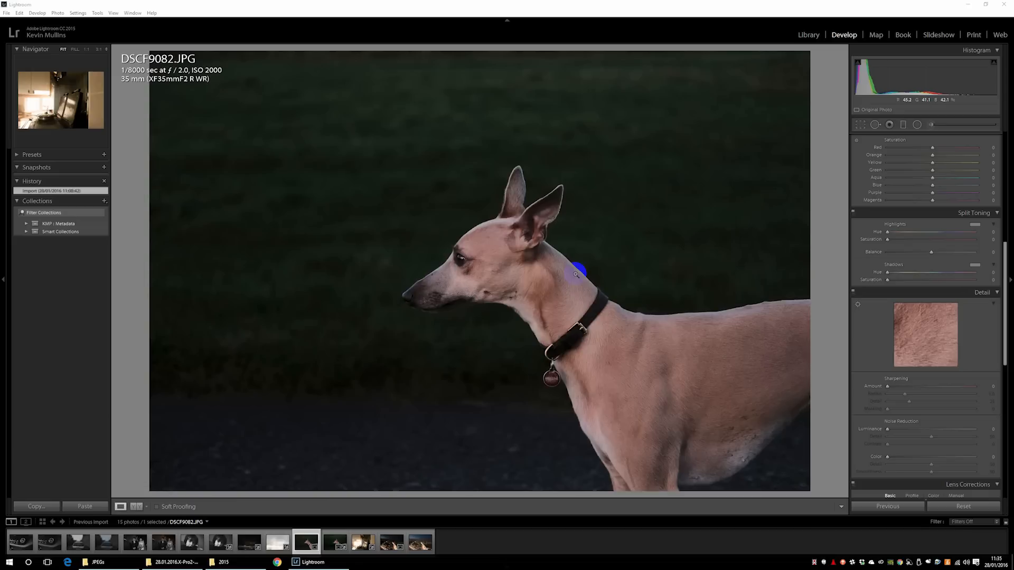
# - View the wedding photo DSCF0653.JPG and switch to its raw version, DSCF0653.RAF
pyautogui.click(139, 542)
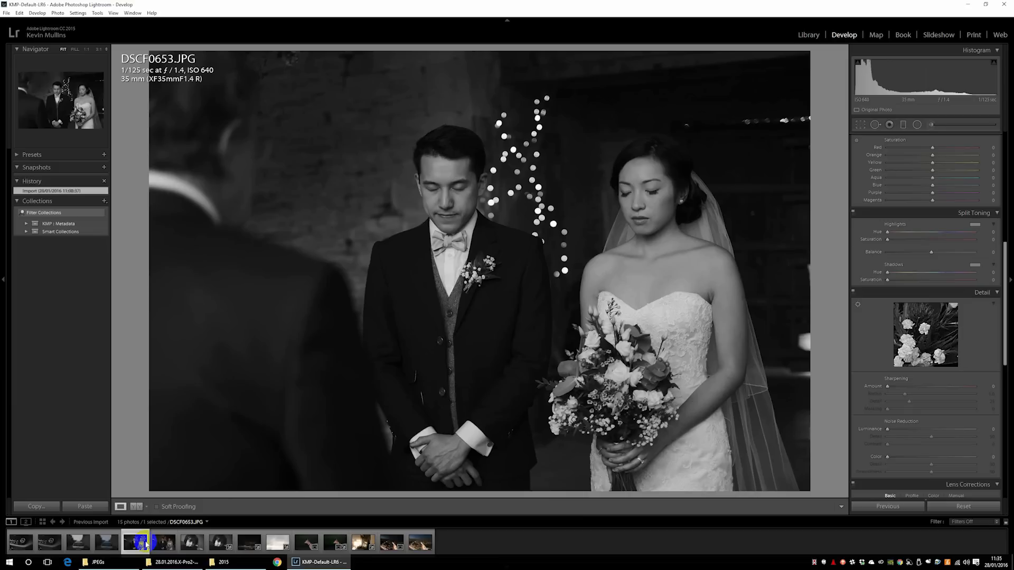
pyautogui.click(143, 544)
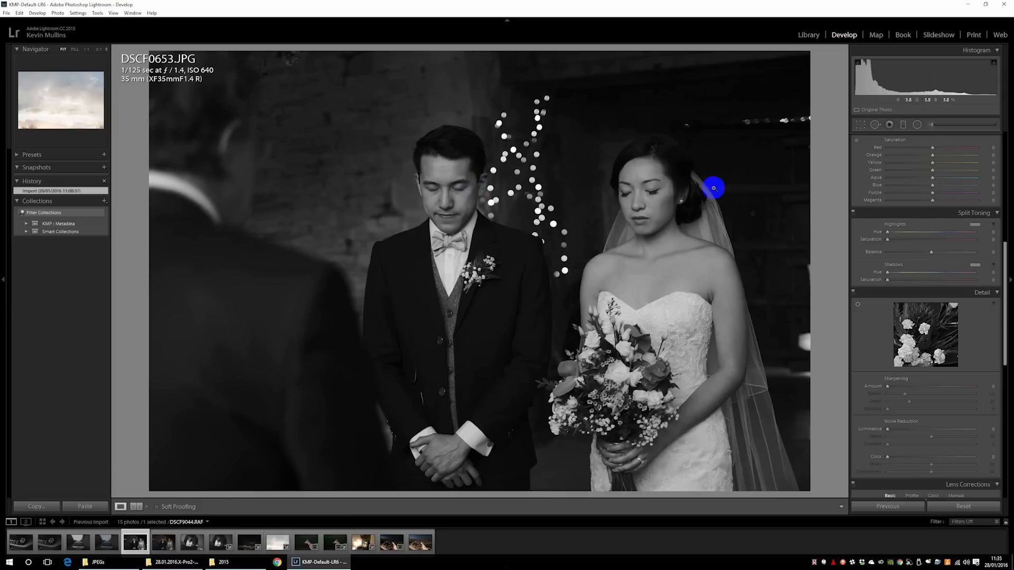
pyautogui.click(162, 544)
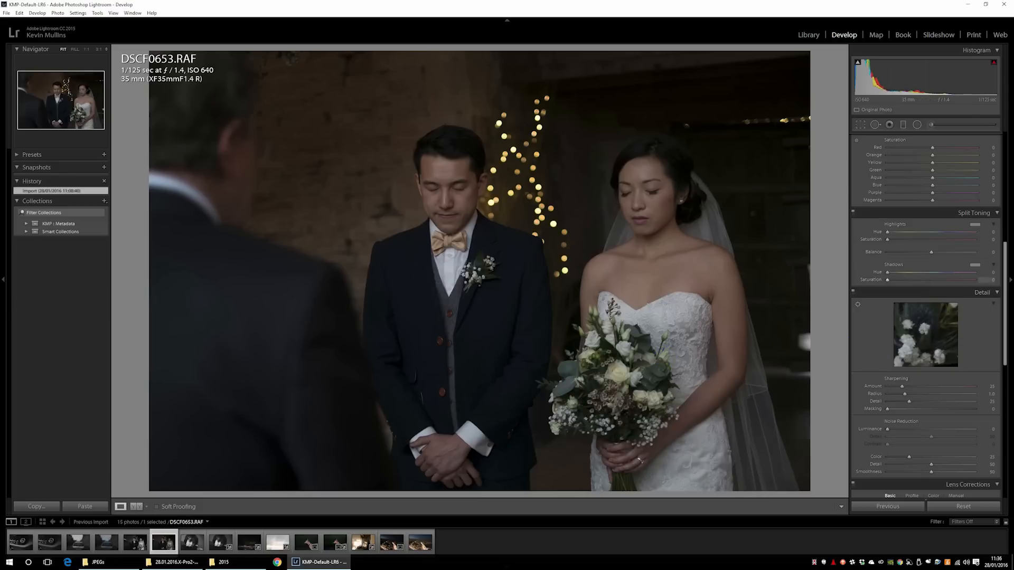
# - Set the camera calibration profile of DSCF0653.RAF to Camera MONOCHROME+R FILTER
pyautogui.moveTo(1002, 322); pyautogui.dragTo(996, 448)
pyautogui.click(964, 428)
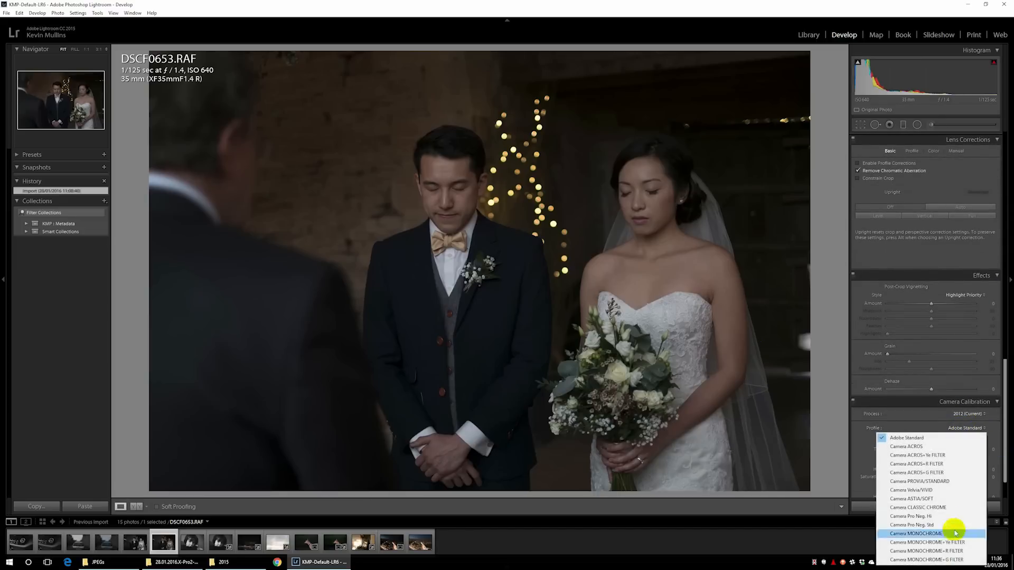
pyautogui.click(961, 550)
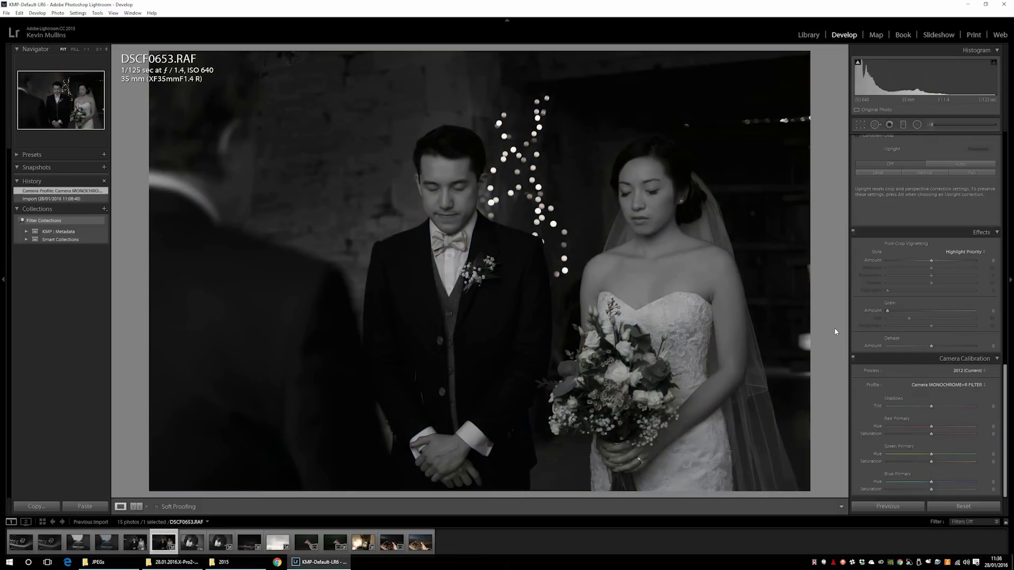
# - After checking DSCF0653.JPG, set DSCF0653.RAF's tone curve Lights to +36 and Darks to -4, Highlights +13, Whites +8 and Exposure +0.11
pyautogui.click(136, 543)
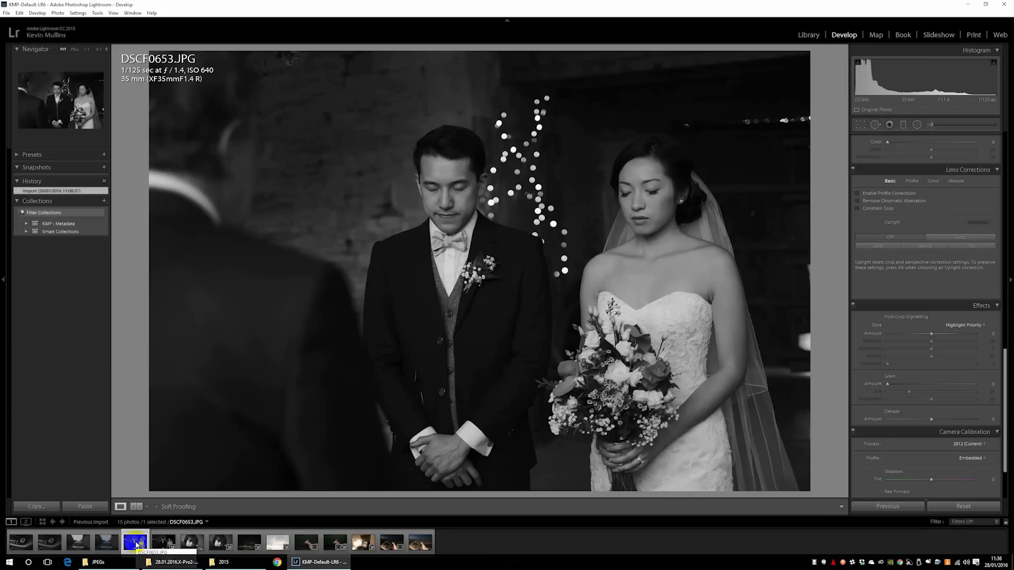
pyautogui.click(164, 543)
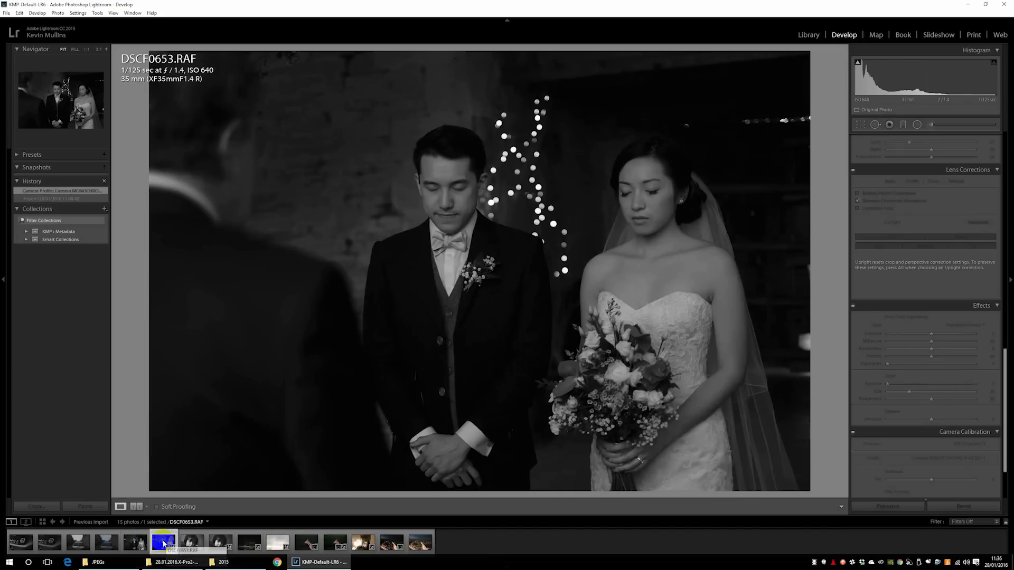
pyautogui.scroll(5, 991, 379)
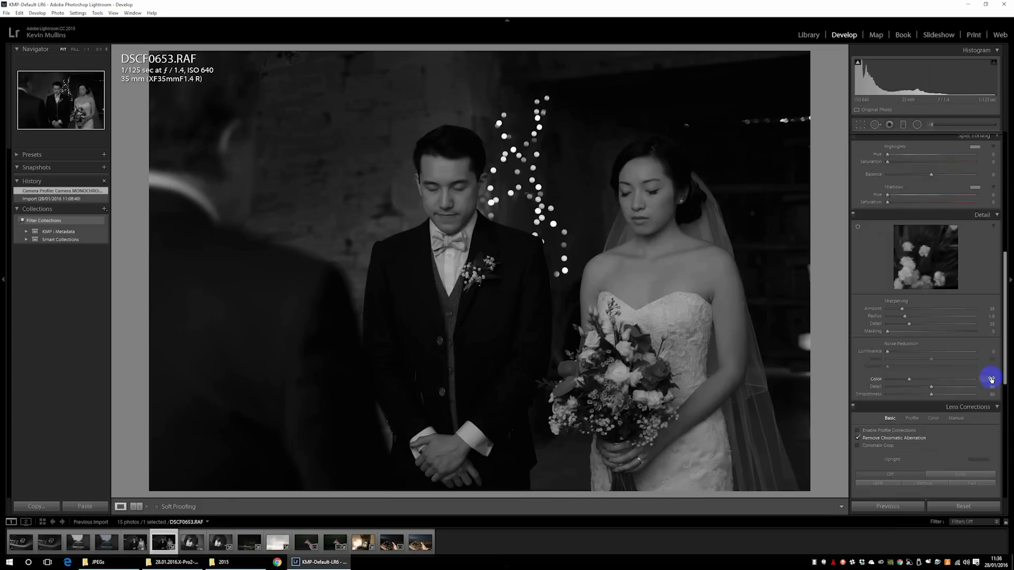
pyautogui.scroll(5, 991, 379)
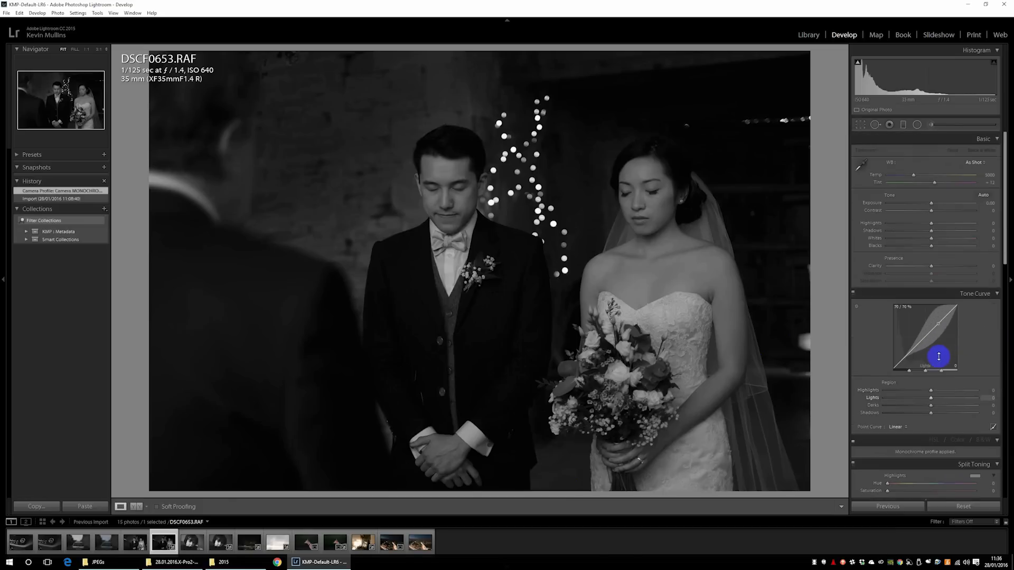
pyautogui.moveTo(930, 341); pyautogui.dragTo(910, 343)
pyautogui.moveTo(931, 224); pyautogui.dragTo(934, 241)
pyautogui.moveTo(931, 203); pyautogui.dragTo(934, 205)
# - Crop DSCF0653.RAF slightly tighter by pulling in the upper-right corner of the photo, keeping its original aspect ratio
pyautogui.click(859, 124)
pyautogui.moveTo(808, 55); pyautogui.dragTo(805, 56)
pyautogui.press('Return')
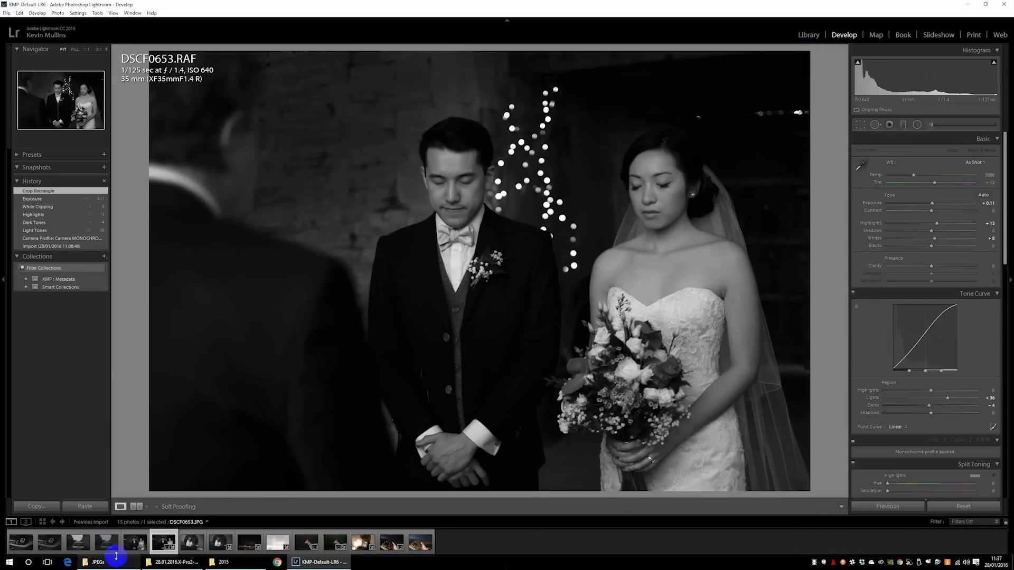
# - Crop DSCF0653.JPG slightly from its upper-right corner to match the framing of the raw version
pyautogui.click(135, 543)
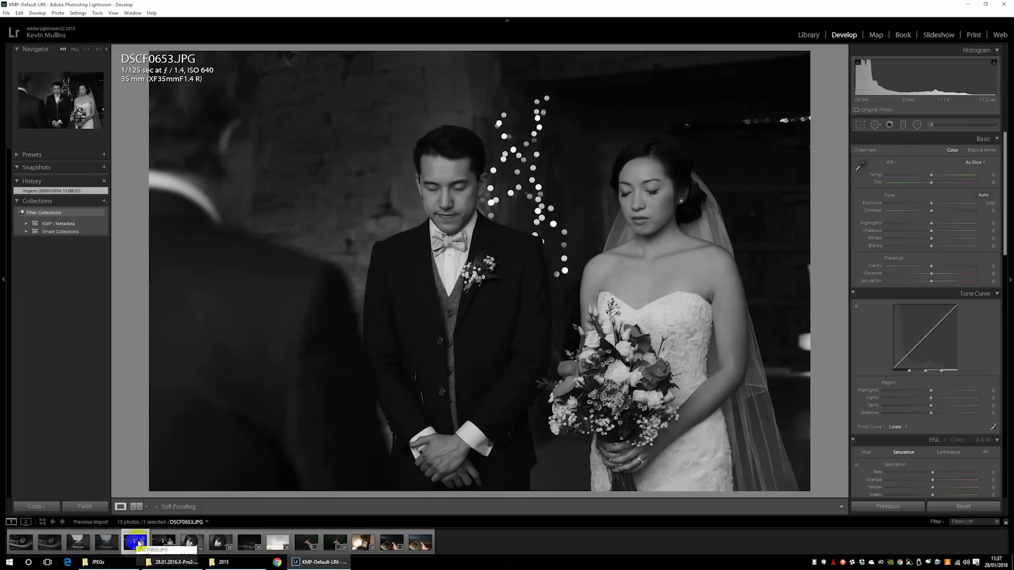
pyautogui.click(861, 124)
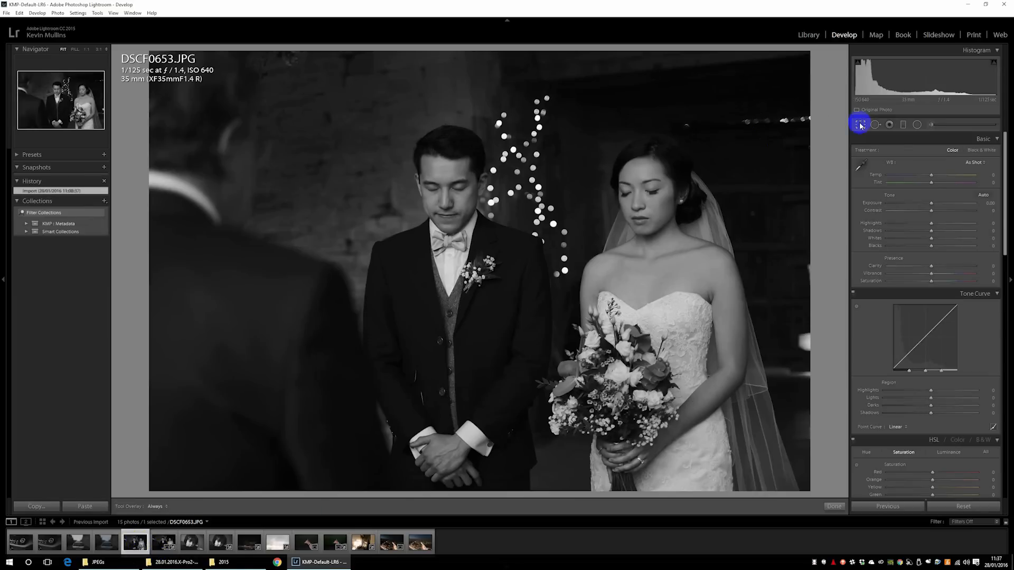
pyautogui.moveTo(812, 51); pyautogui.dragTo(803, 55)
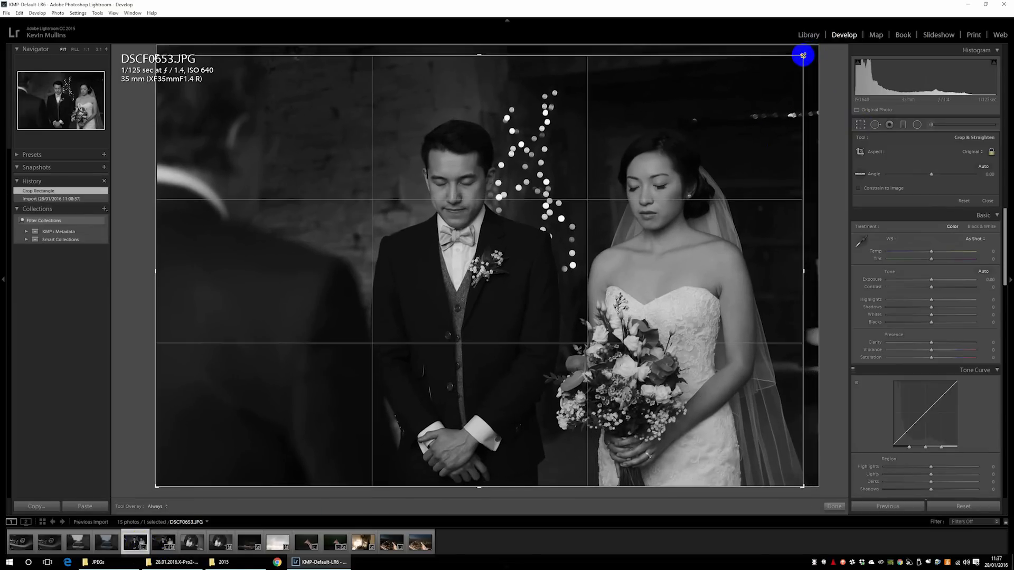
pyautogui.press('Return')
# - Alternate repeatedly between the cropped DSCF0653.JPG and DSCF0653.RAF to compare their tones and contrast
pyautogui.press('Right')
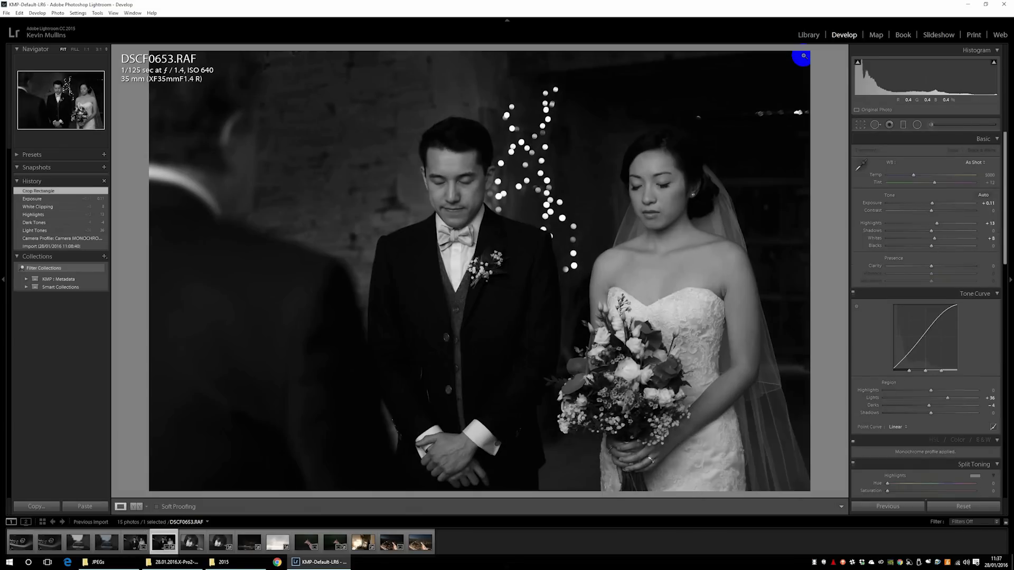
pyautogui.press('Left')
pyautogui.press('Right')
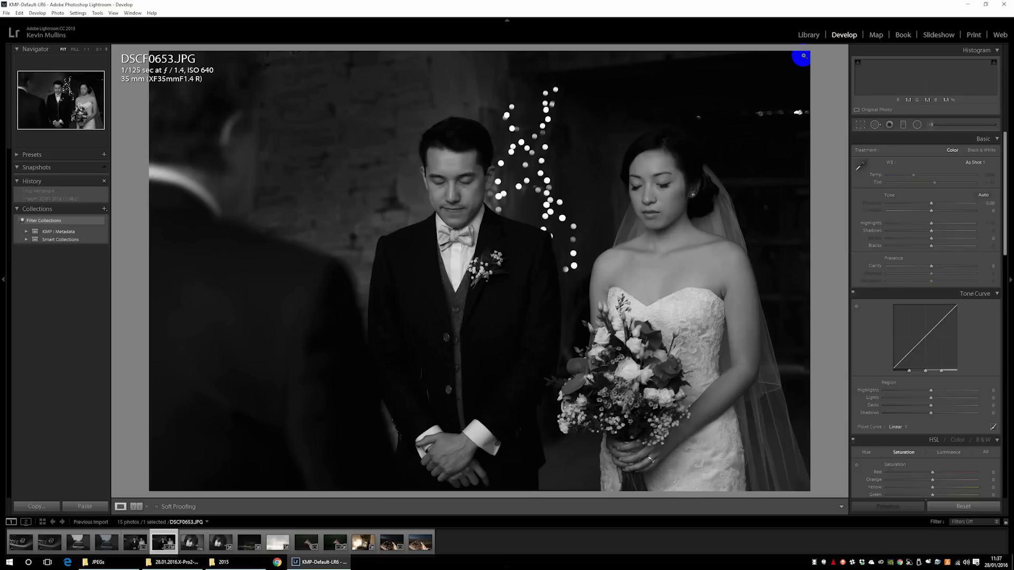
pyautogui.press('Left')
pyautogui.press('Right')
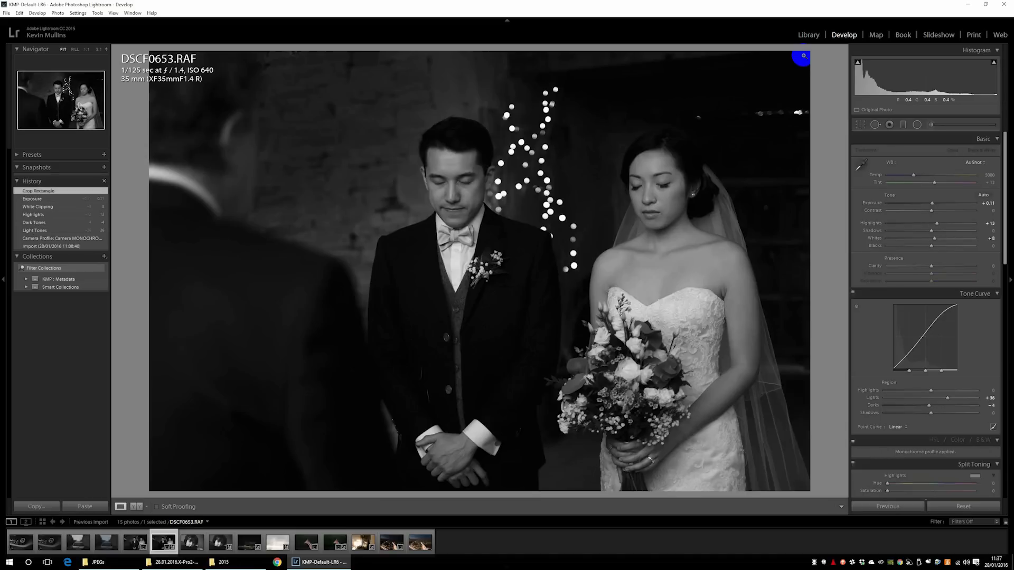
pyautogui.press('Left')
pyautogui.press('Right')
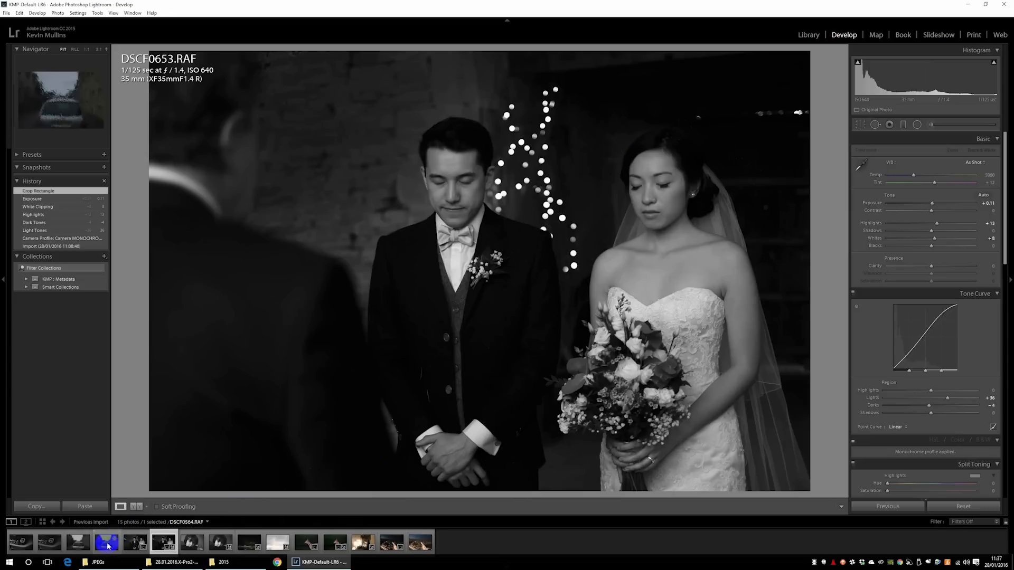
# - View the rainy car photo DSCF0564.JPG and inspect the raindrop detail around the car's roof at 1:1 magnification
pyautogui.click(89, 546)
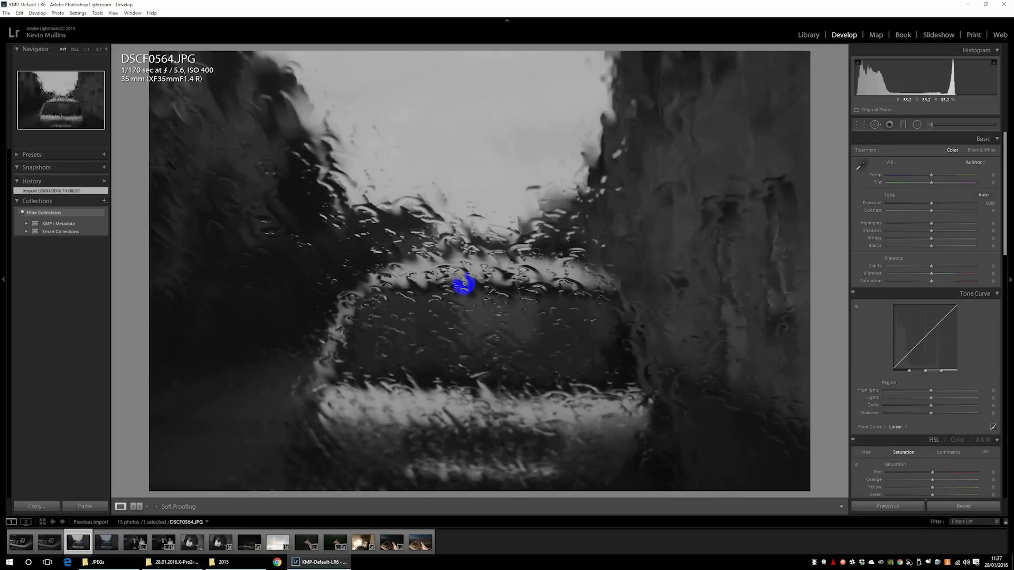
pyautogui.click(449, 273)
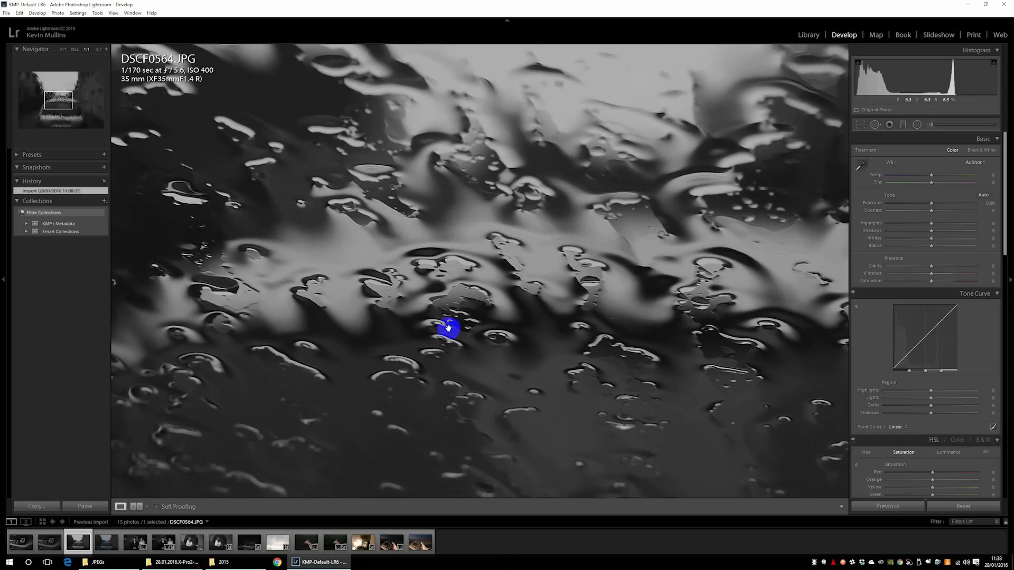
pyautogui.click(472, 315)
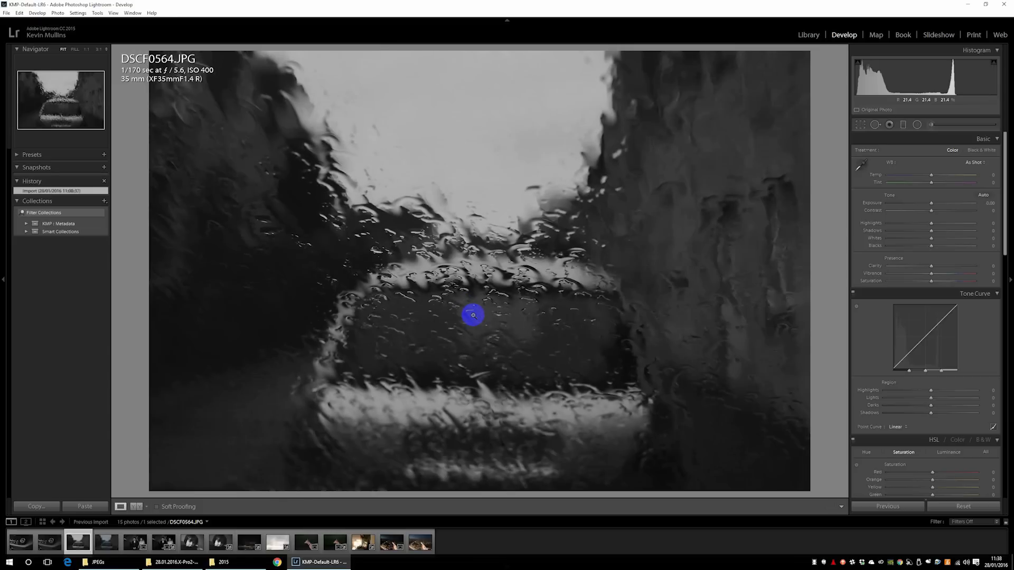
pyautogui.click(472, 315)
pyautogui.moveTo(484, 278); pyautogui.dragTo(498, 384)
pyautogui.click(505, 366)
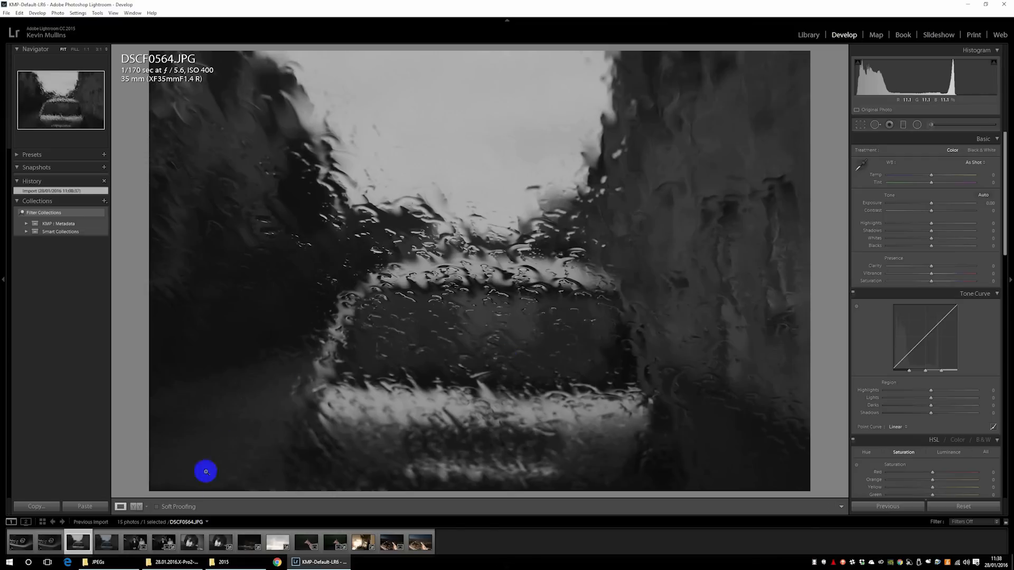
# - Switch between DSCF0564.RAF and DSCF0564.JPG to compare the unedited raw file with the JPEG
pyautogui.click(106, 546)
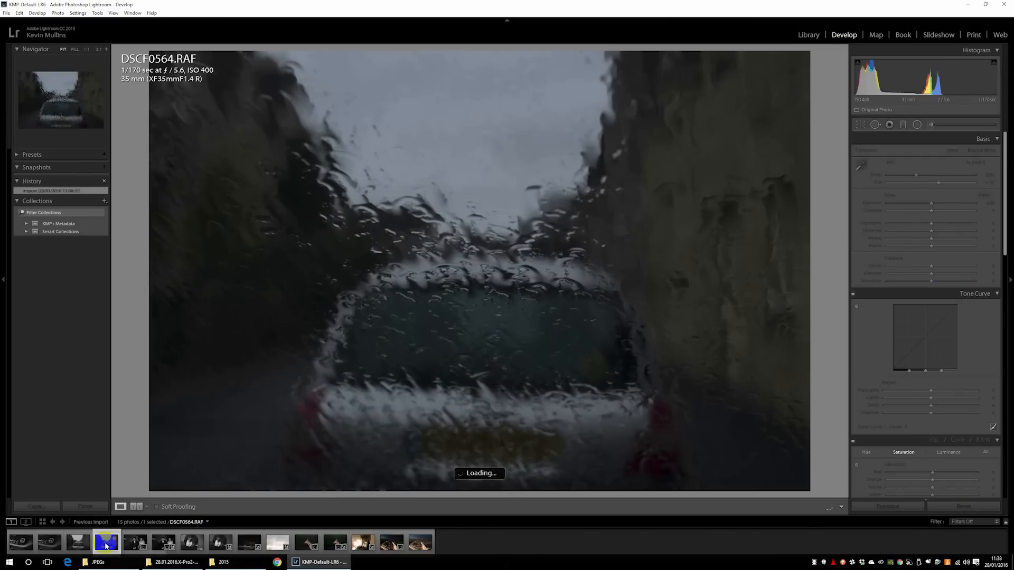
pyautogui.click(77, 544)
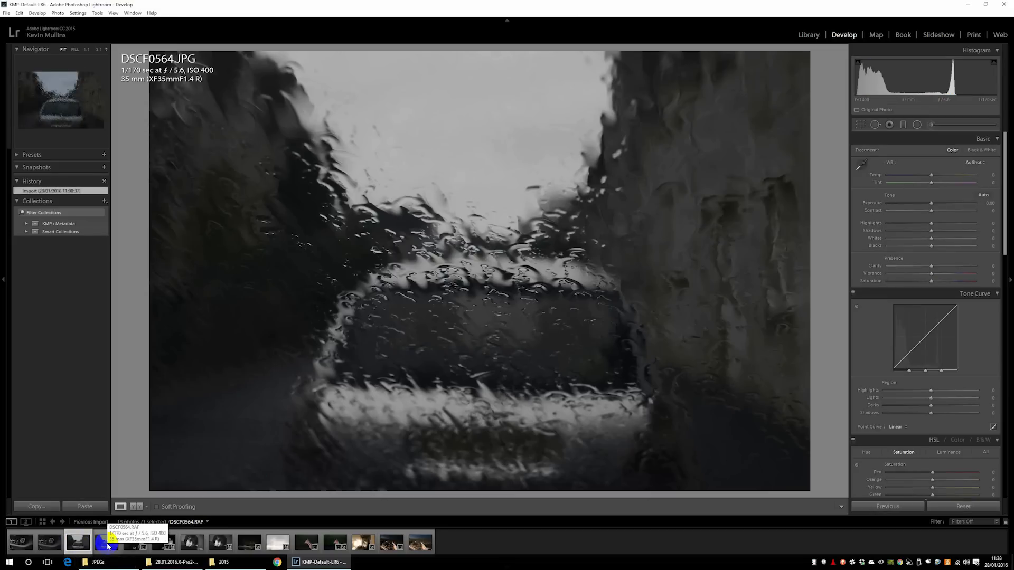
pyautogui.click(107, 546)
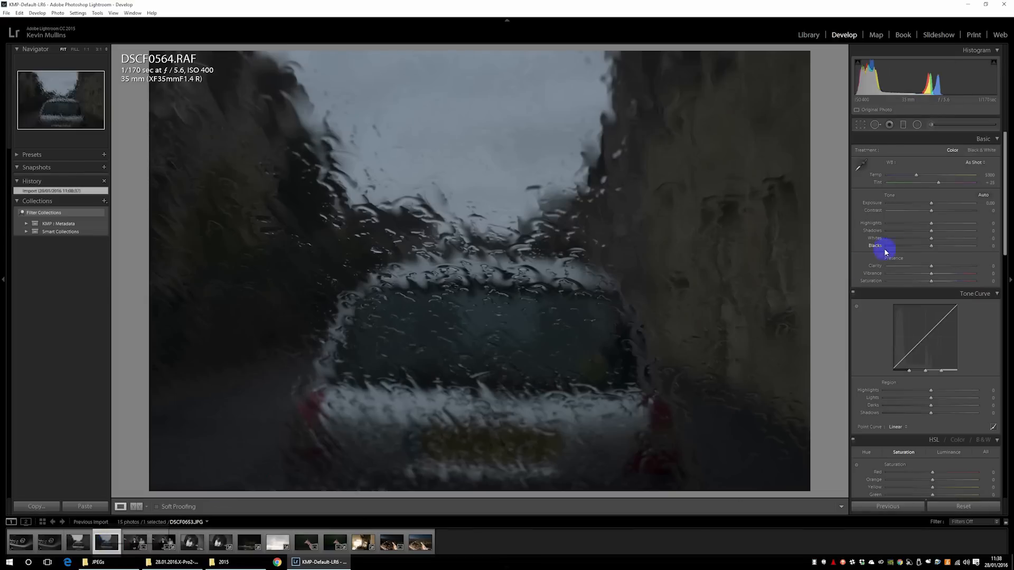
# - Set the camera calibration profile of DSCF0564.RAF to Camera MONOCHROME+R FILTER
pyautogui.scroll(-10, 991, 333)
pyautogui.scroll(-3, 991, 334)
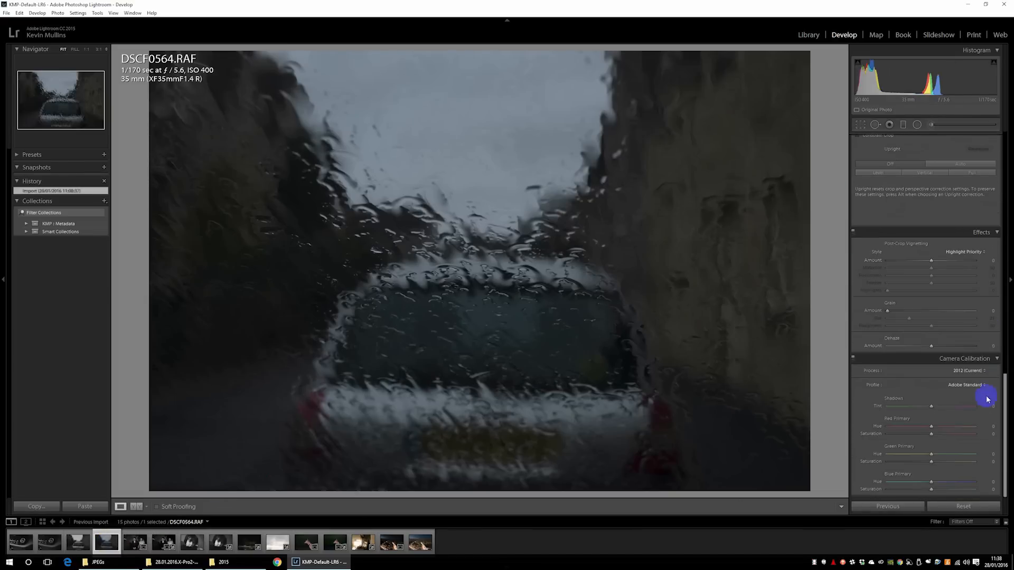
pyautogui.click(971, 385)
pyautogui.click(960, 508)
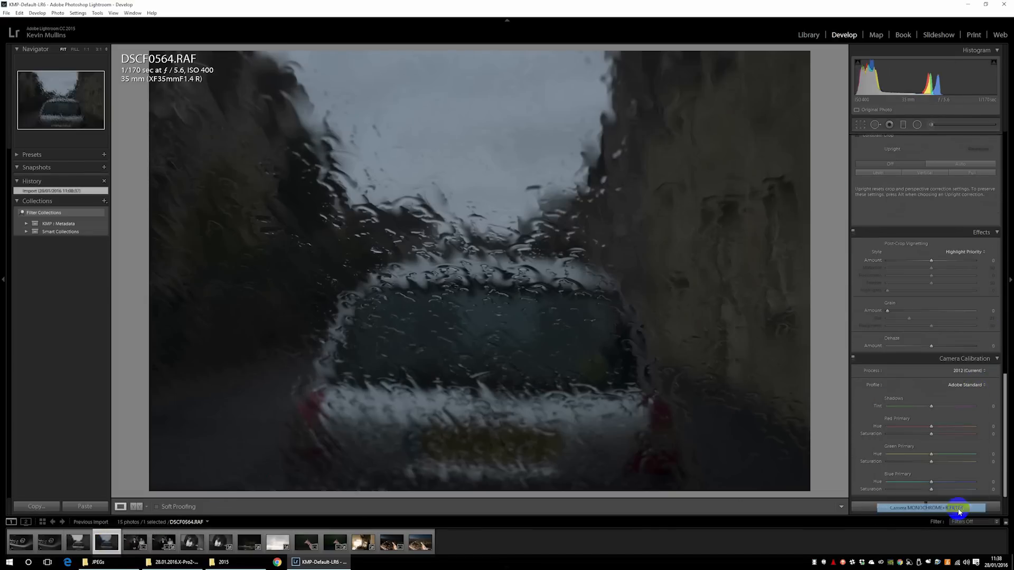
pyautogui.click(1008, 404)
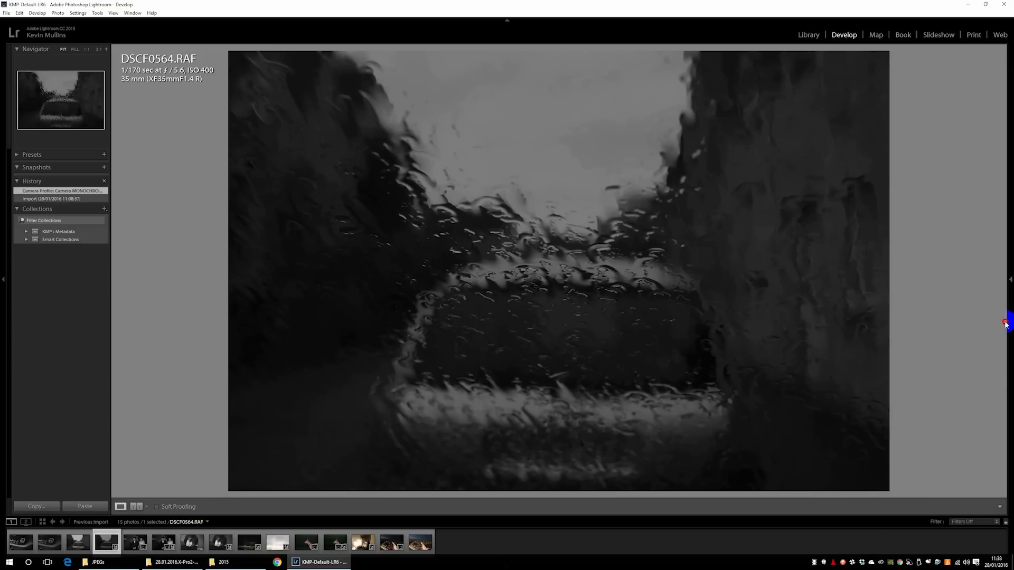
pyautogui.click(1009, 281)
# - Adjust DSCF0564.RAF with tone curve Lights +37 and Darks -5, Exposure +0.43, Blacks +59 and Whites +2
pyautogui.scroll(8, 980, 195)
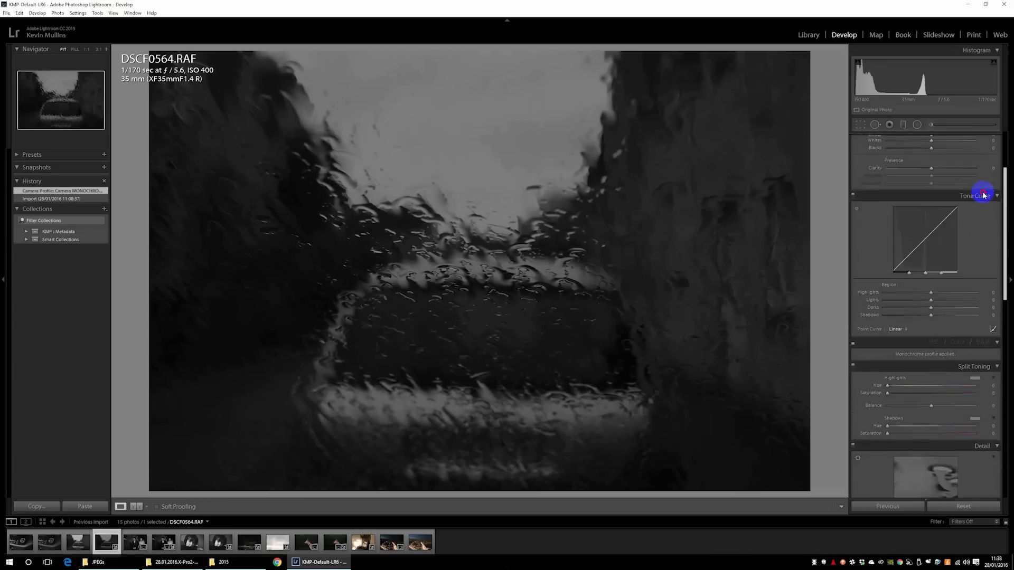
pyautogui.moveTo(932, 311); pyautogui.dragTo(908, 328)
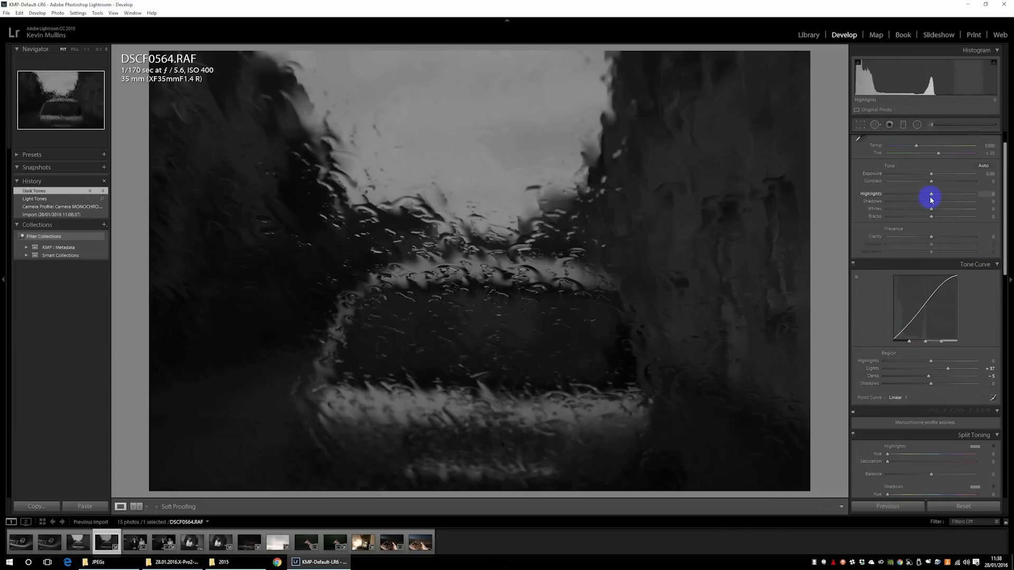
pyautogui.moveTo(933, 175); pyautogui.dragTo(937, 174)
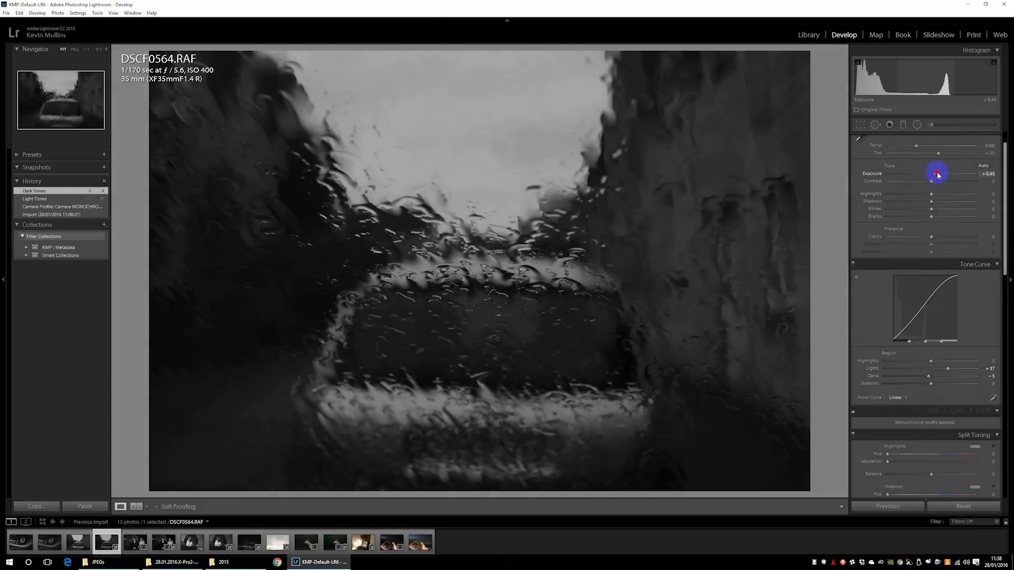
pyautogui.moveTo(860, 88); pyautogui.dragTo(883, 85)
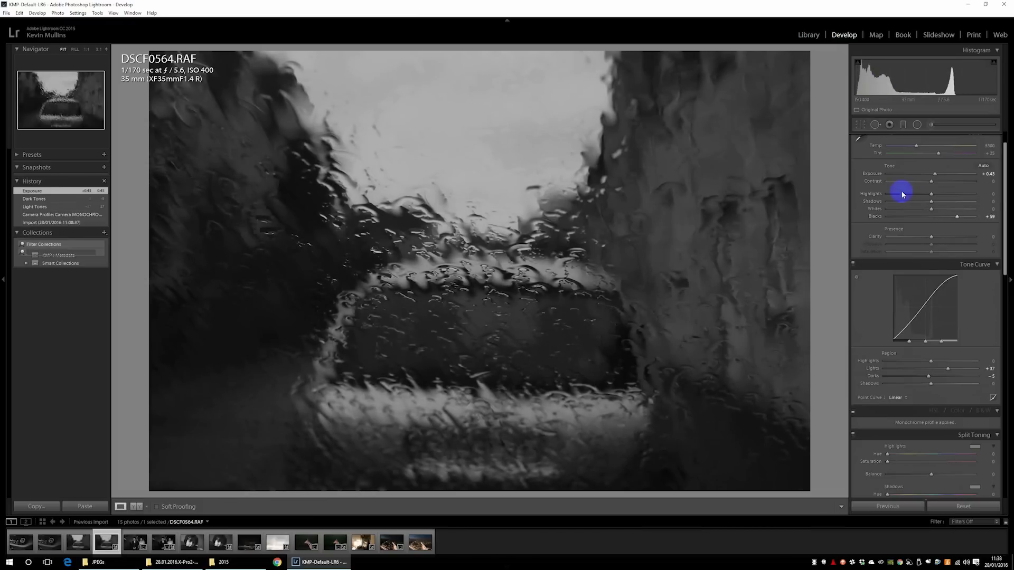
pyautogui.moveTo(932, 209); pyautogui.dragTo(932, 209)
# - Alternate between DSCF0564.JPG and the edited DSCF0564.RAF to compare their black-and-white tones
pyautogui.click(76, 542)
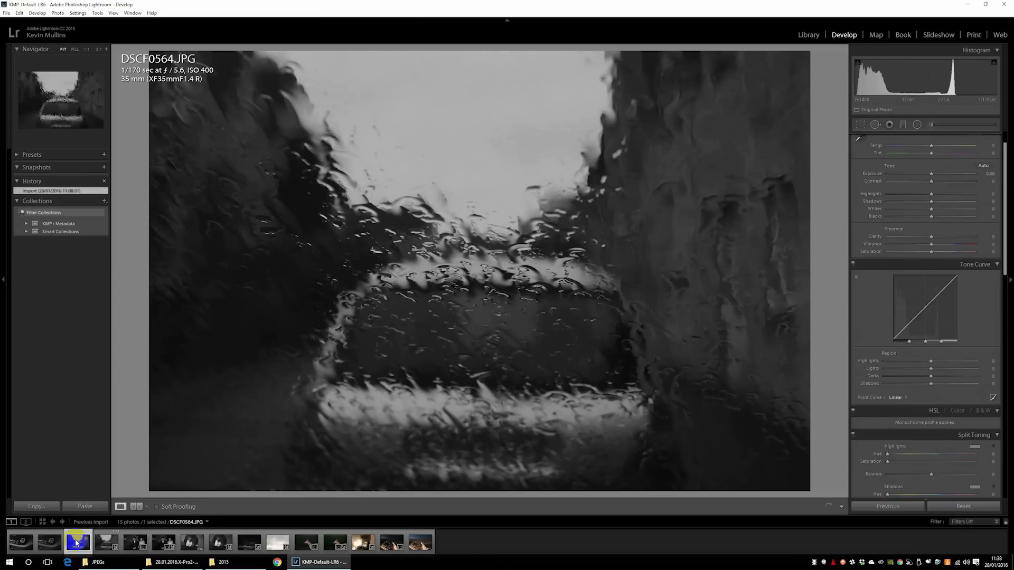
pyautogui.press('Right')
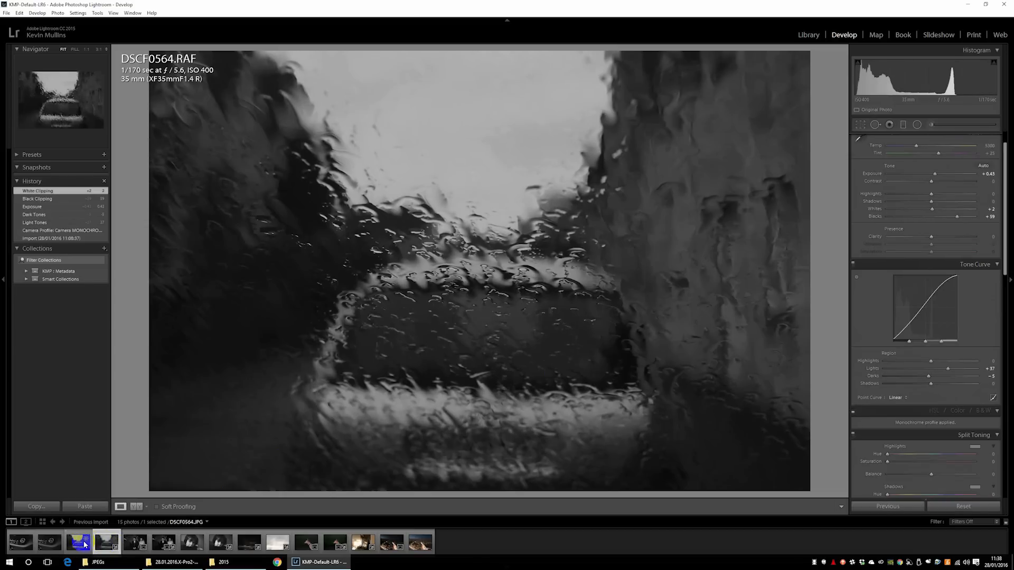
pyautogui.click(78, 543)
pyautogui.click(100, 545)
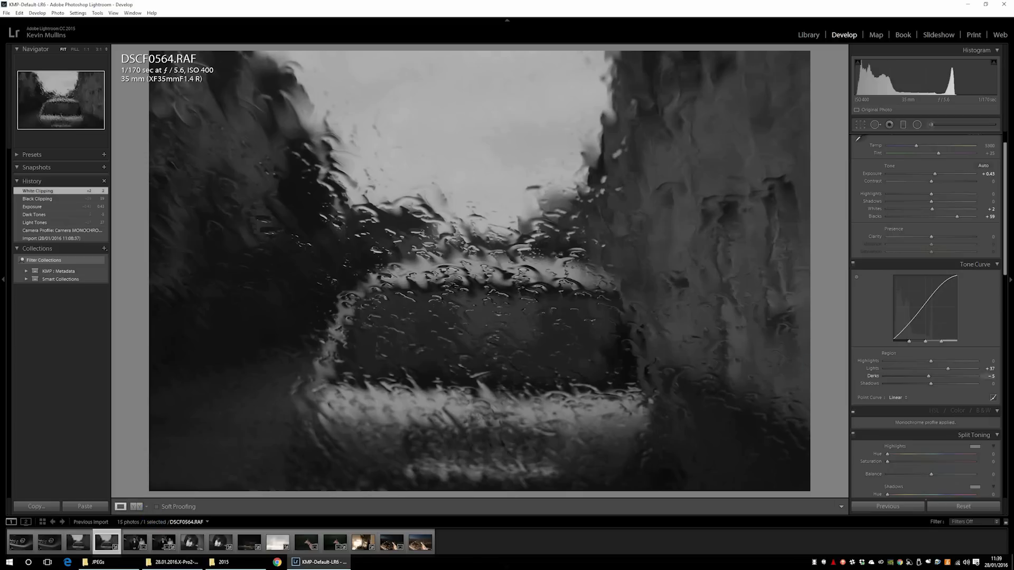
# - Open the preferences, go on to the Catalog Settings and show the metadata options
pyautogui.click(559, 276)
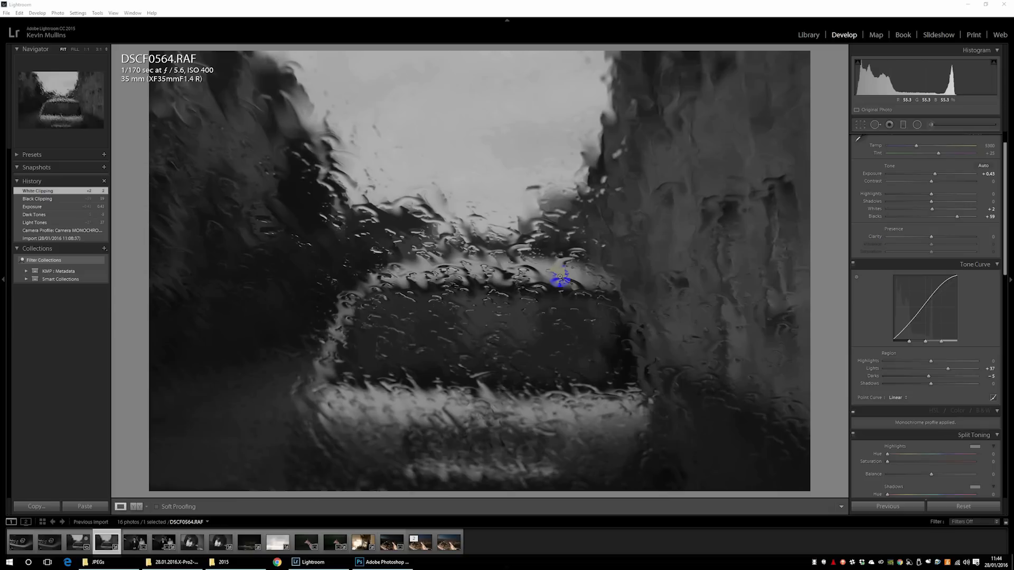
pyautogui.click(20, 14)
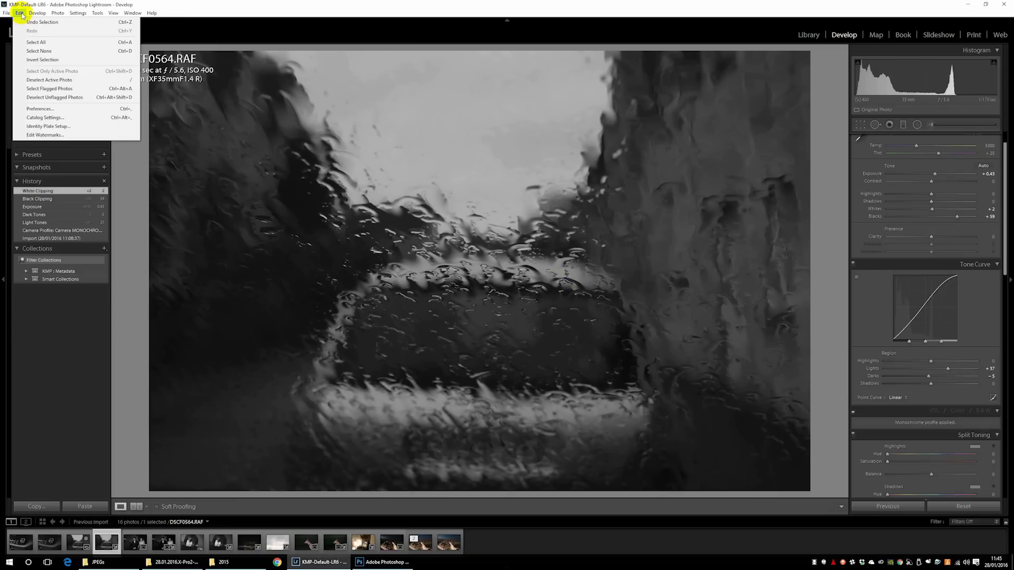
pyautogui.click(55, 111)
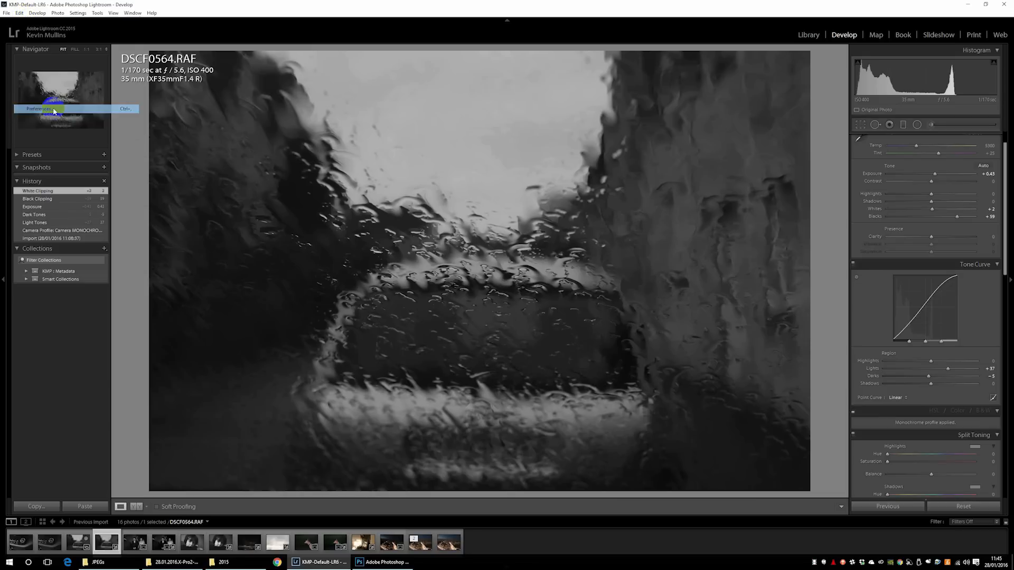
pyautogui.click(532, 302)
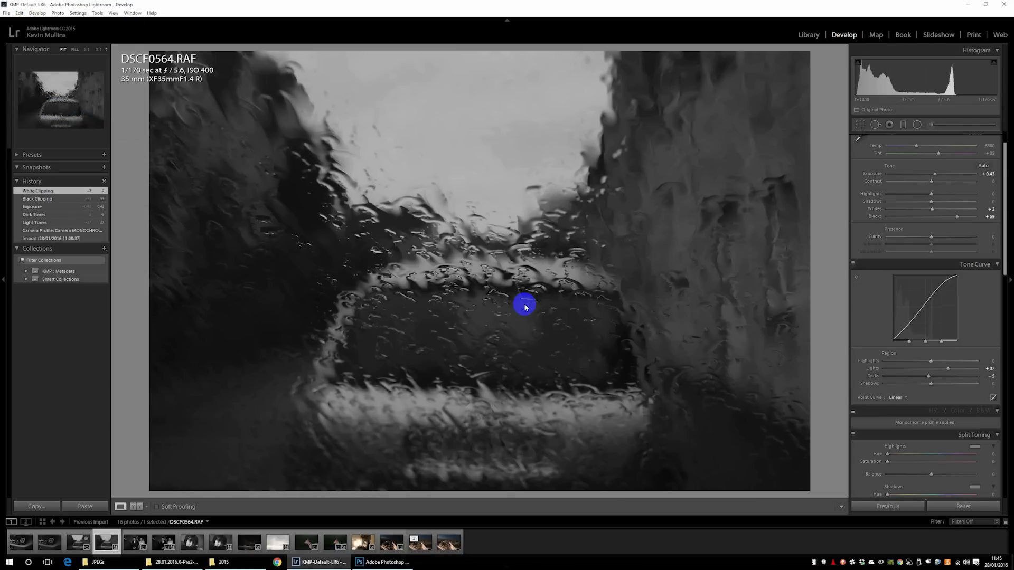
pyautogui.click(455, 202)
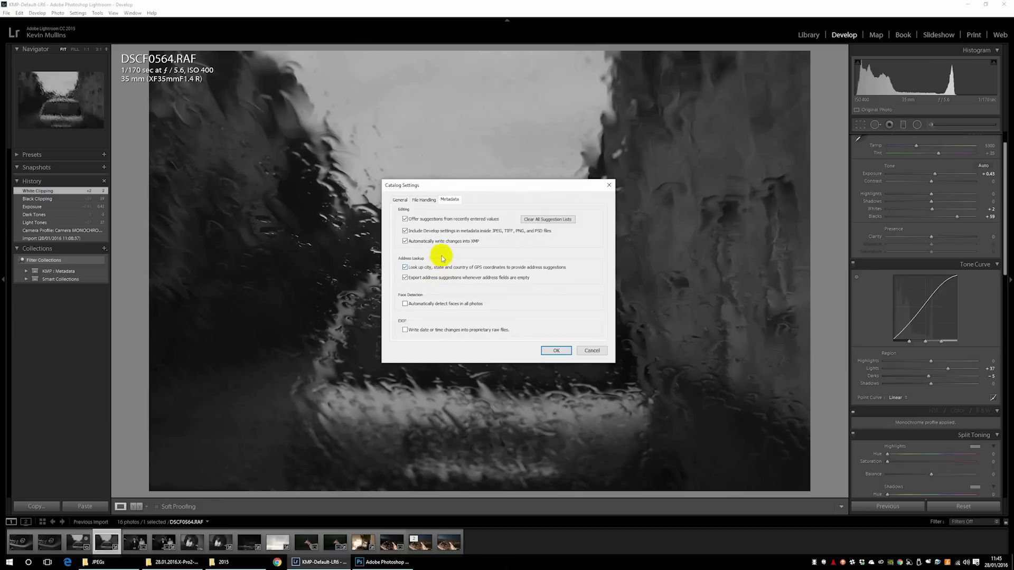
# - Turn automatic writing of changes into XMP off and back on twice in the Catalog Settings
pyautogui.click(420, 246)
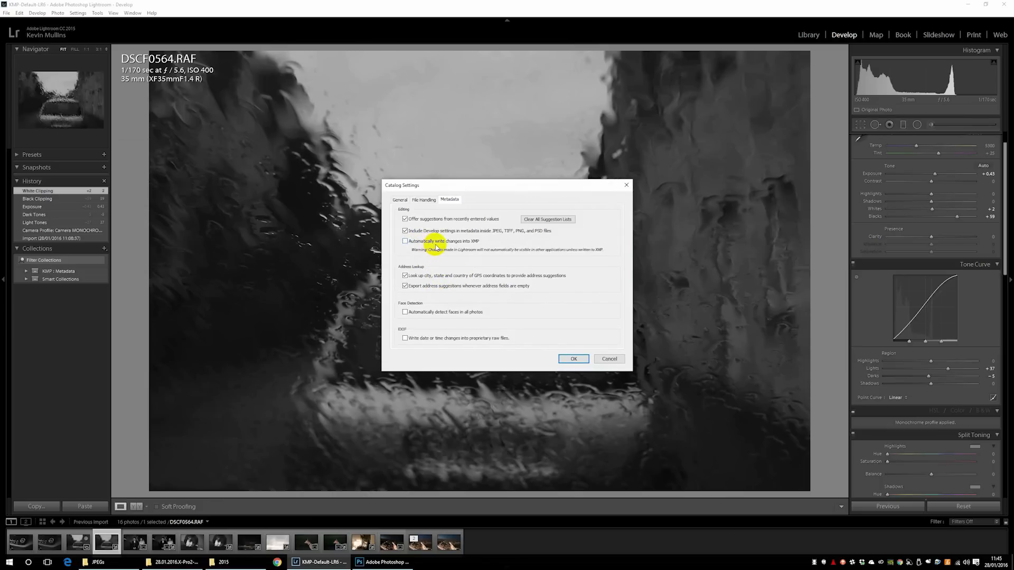
pyautogui.click(414, 244)
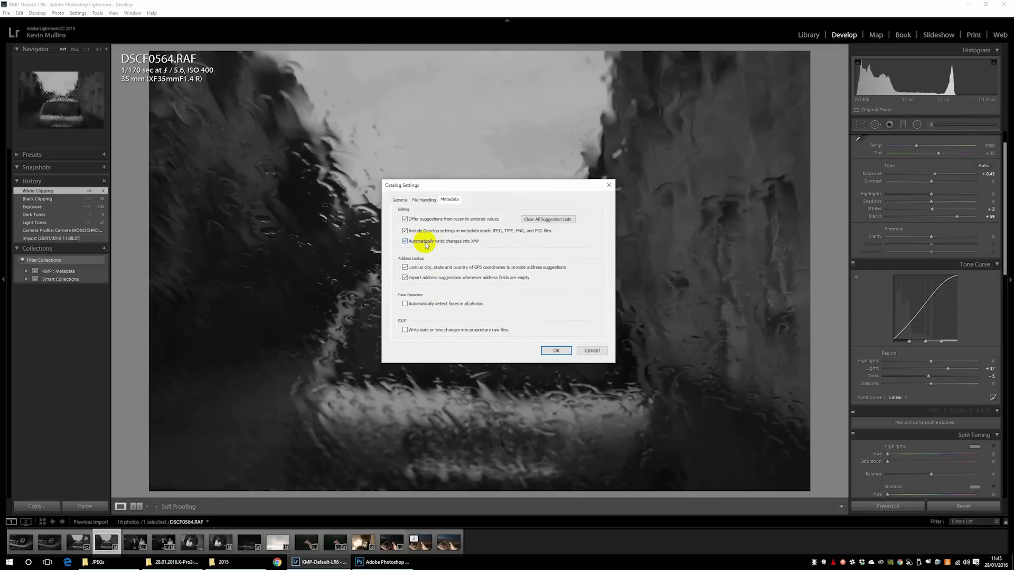
pyautogui.click(415, 243)
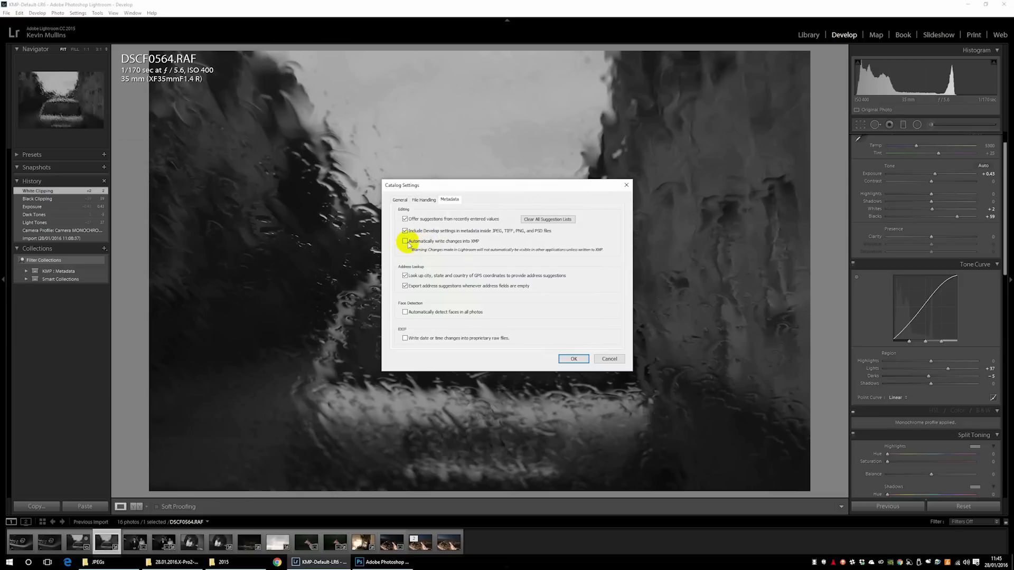
pyautogui.click(404, 241)
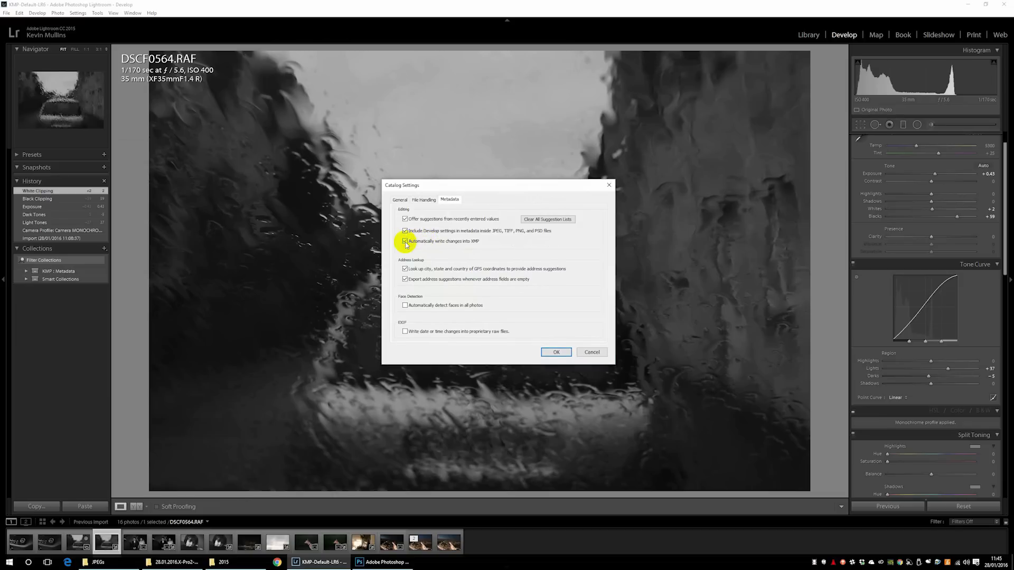